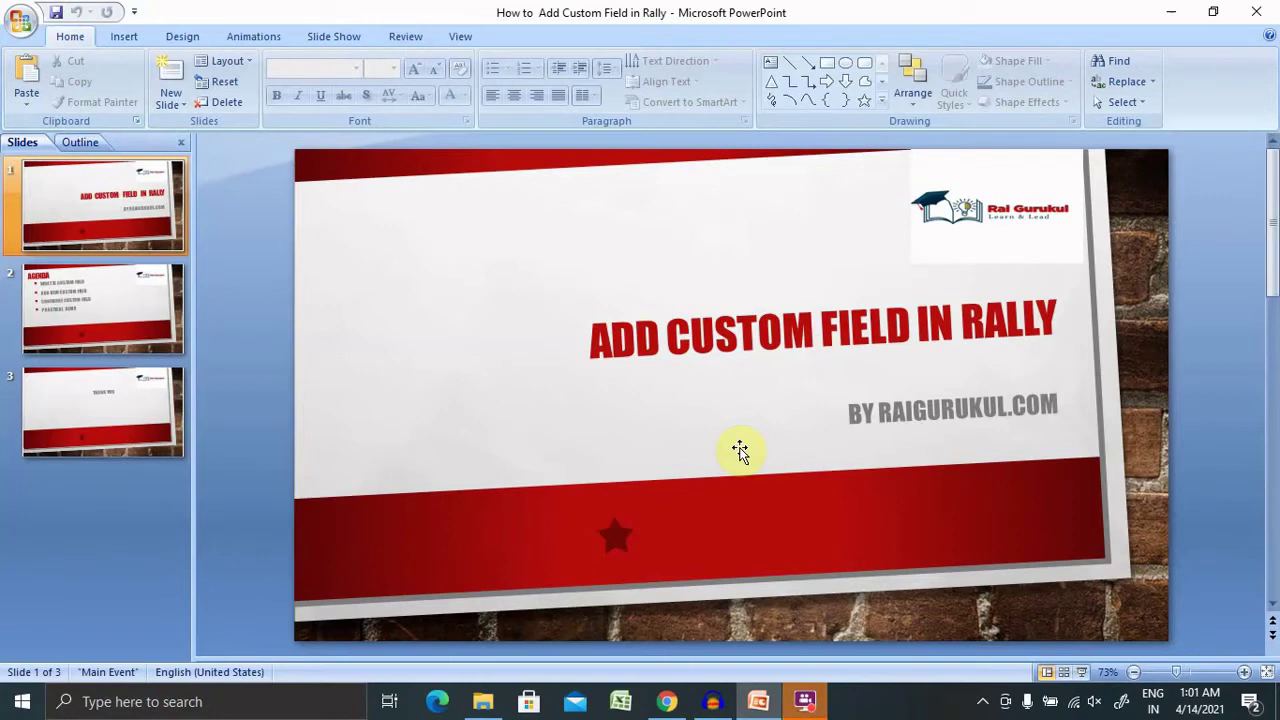
- Show slide 2, the agenda slide, in the PowerPoint presentation
click(140, 312)
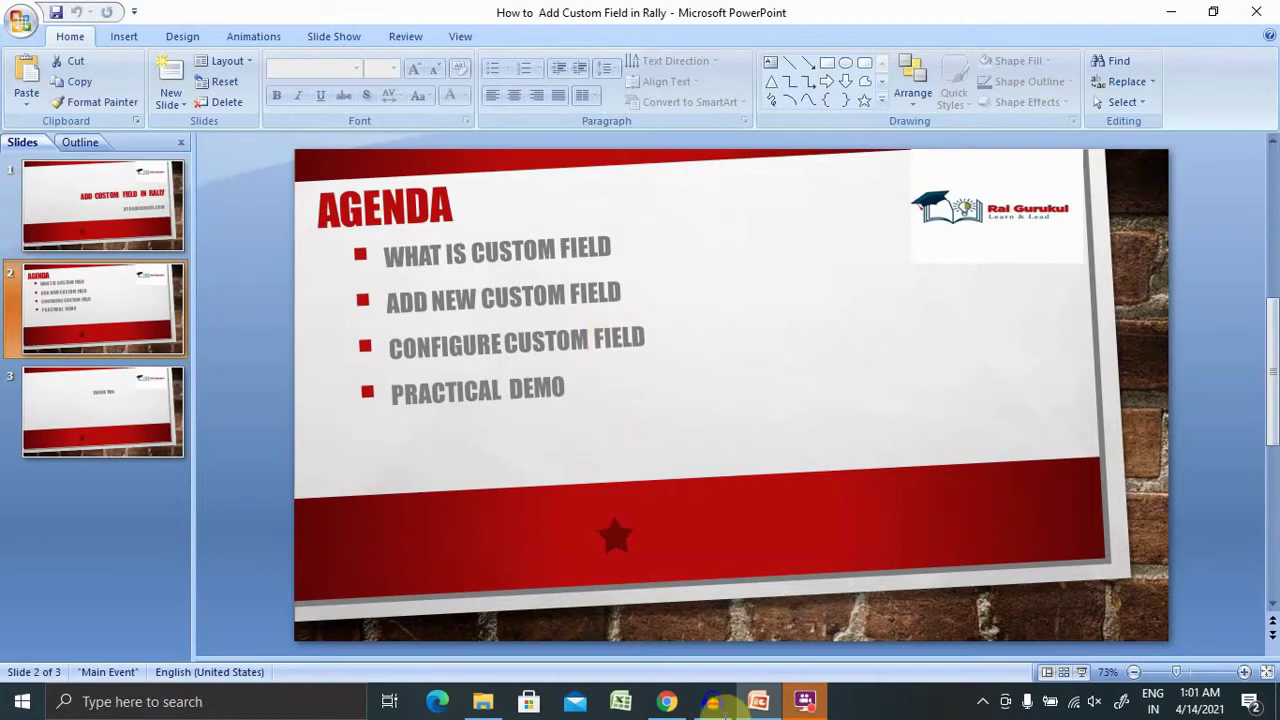
- Switch to Rally in Chrome and open the Users administration page via the setup icon
click(666, 701)
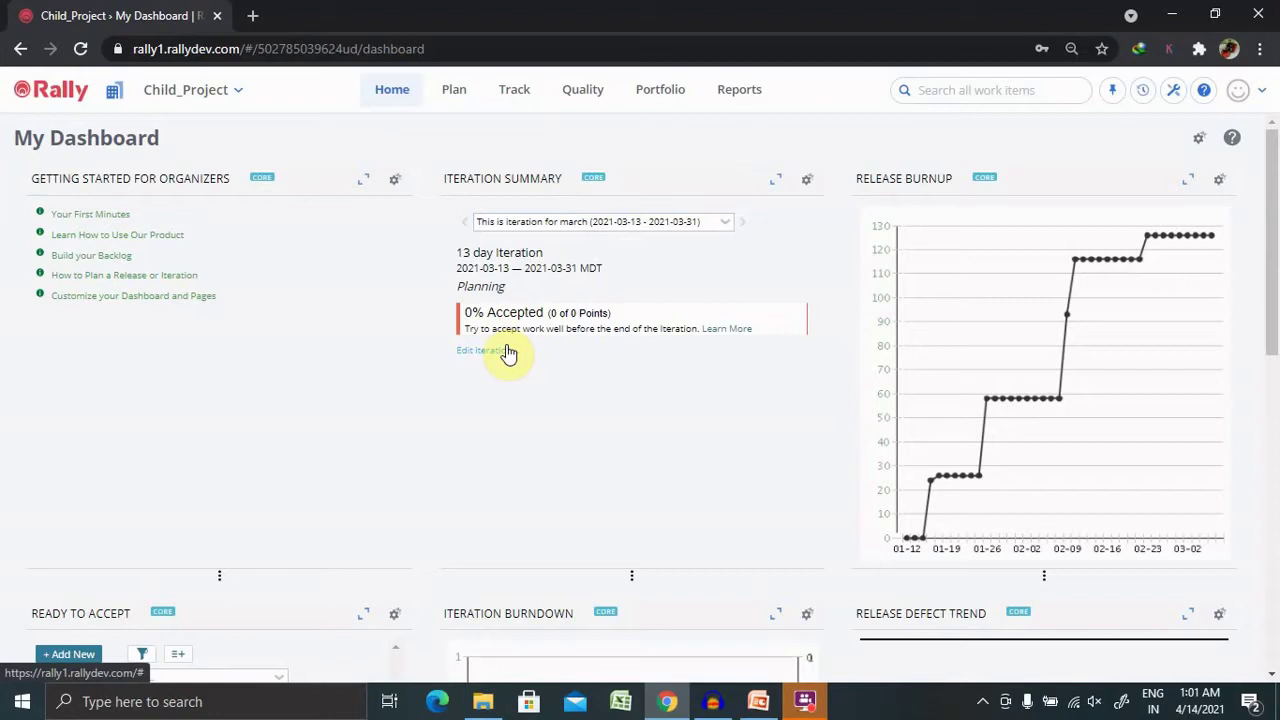
click(1174, 90)
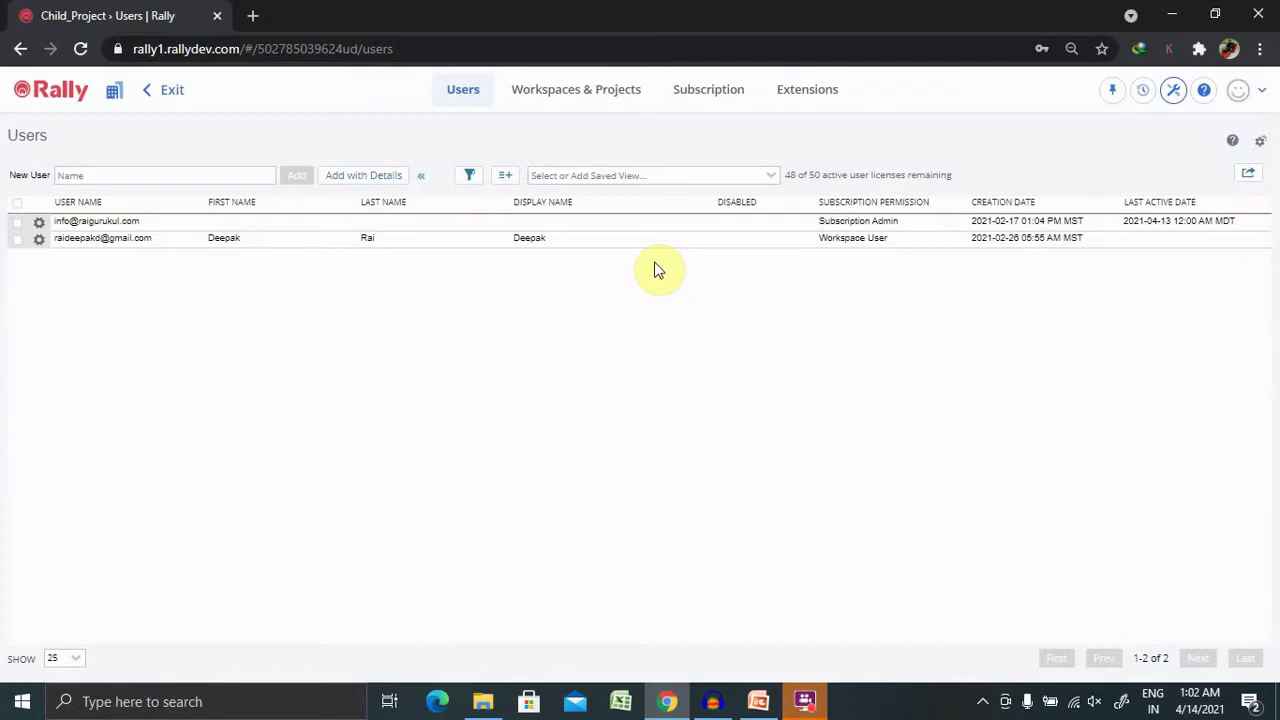
- Open Workspace 1 from Workspaces & Projects and show its Defect fields
click(586, 97)
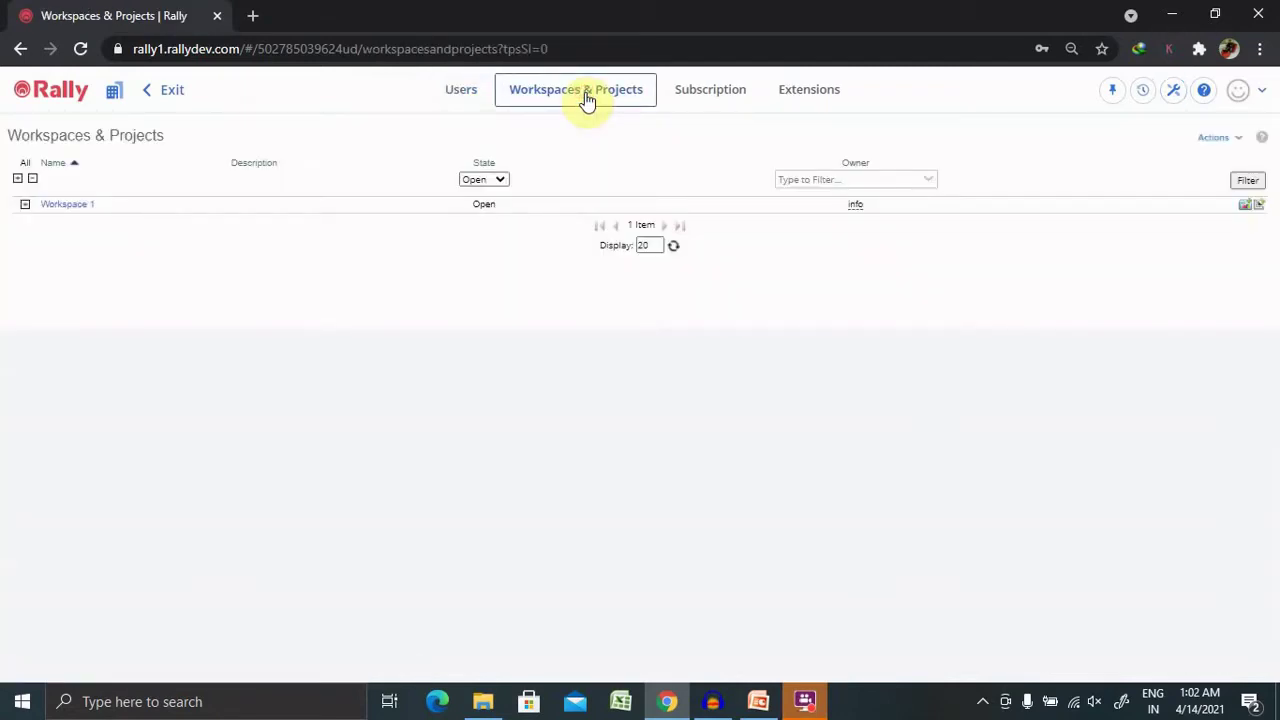
click(60, 204)
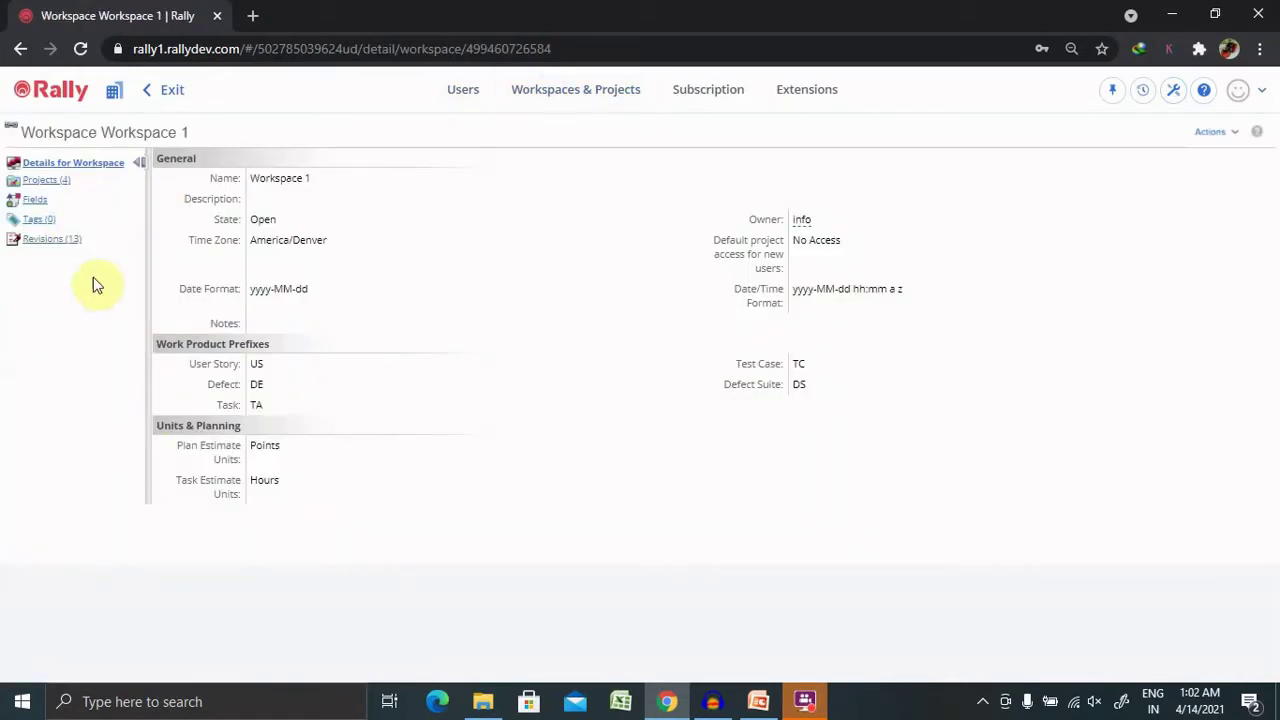
click(38, 200)
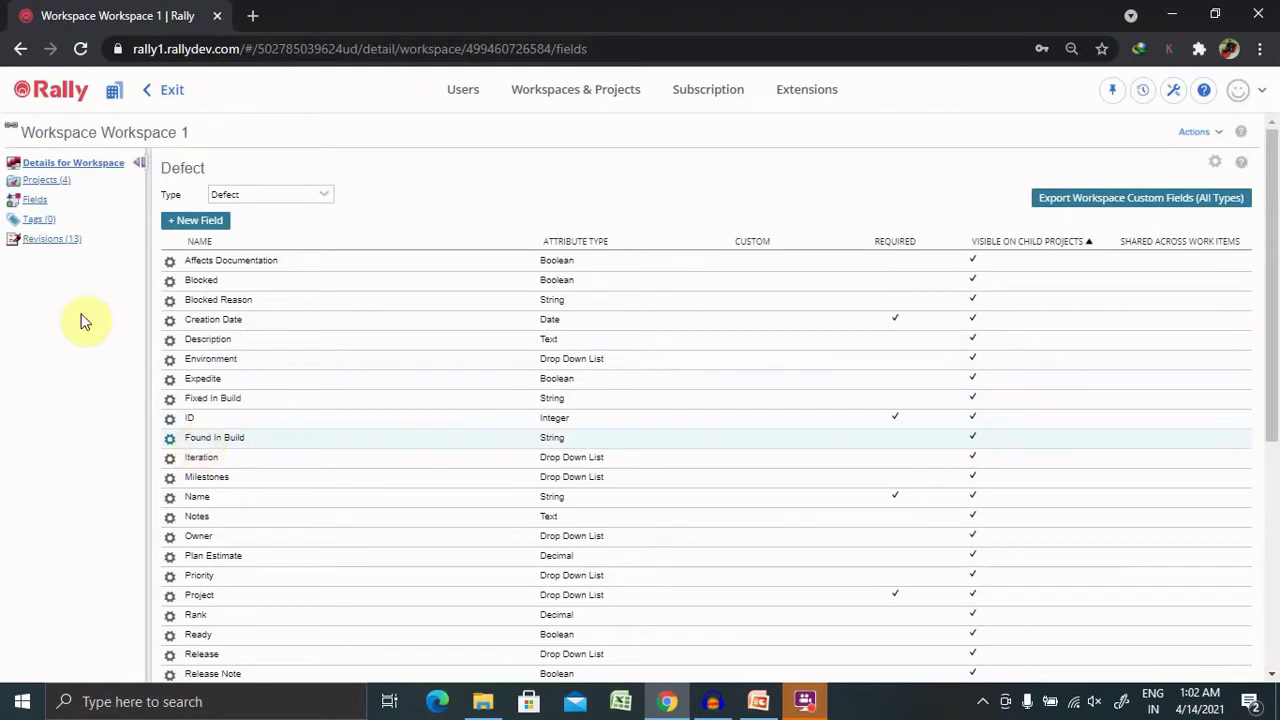
- Navigate Workspace 1 > Projects > Demo _Project and show its Defect fields list
click(566, 92)
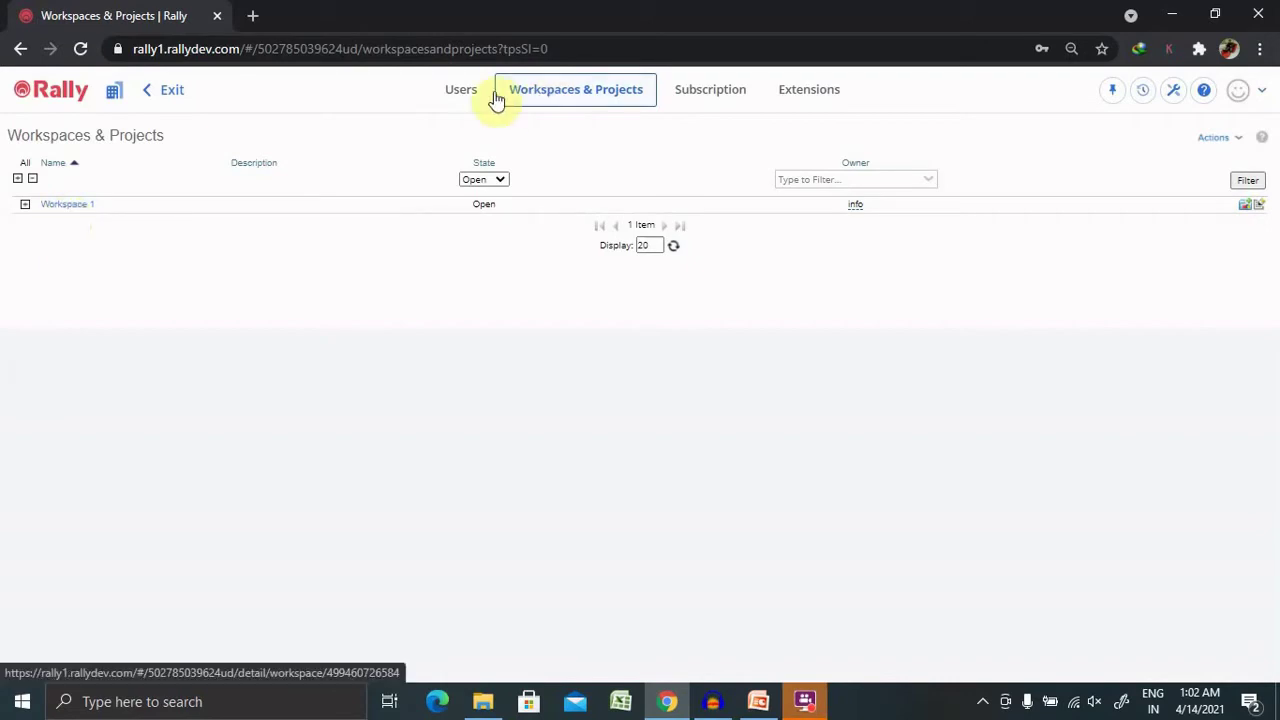
click(57, 205)
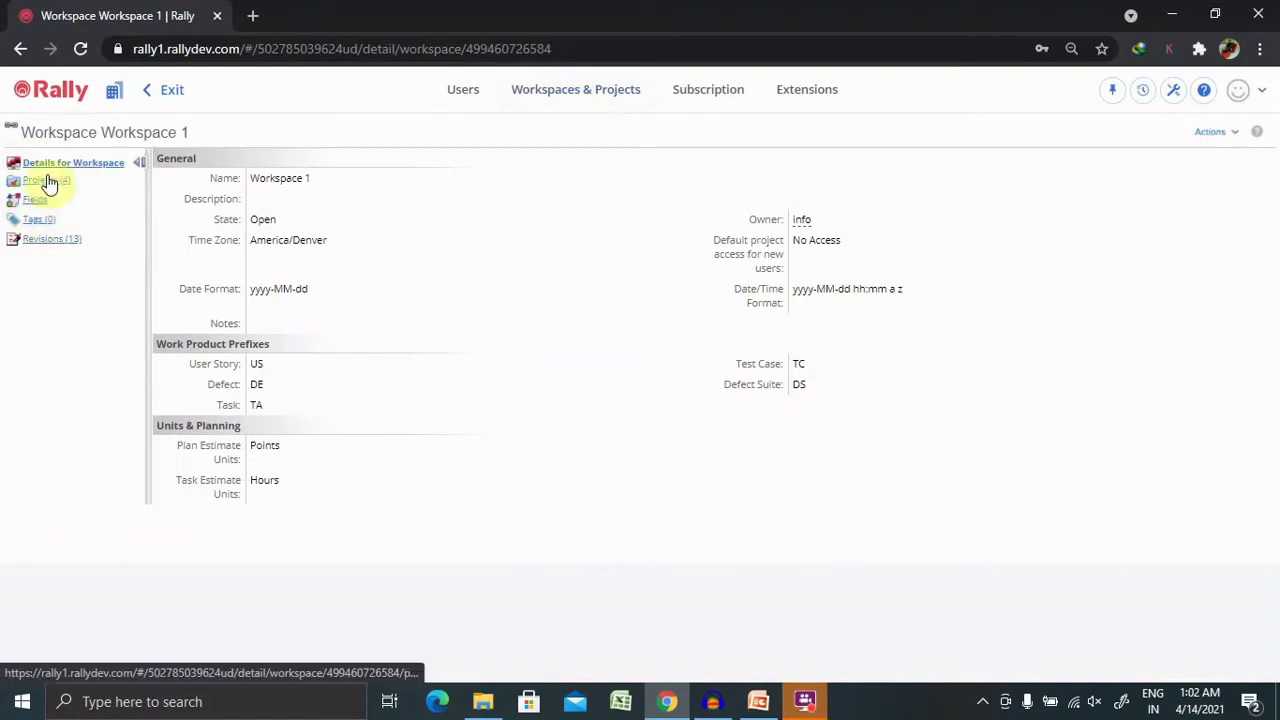
click(46, 179)
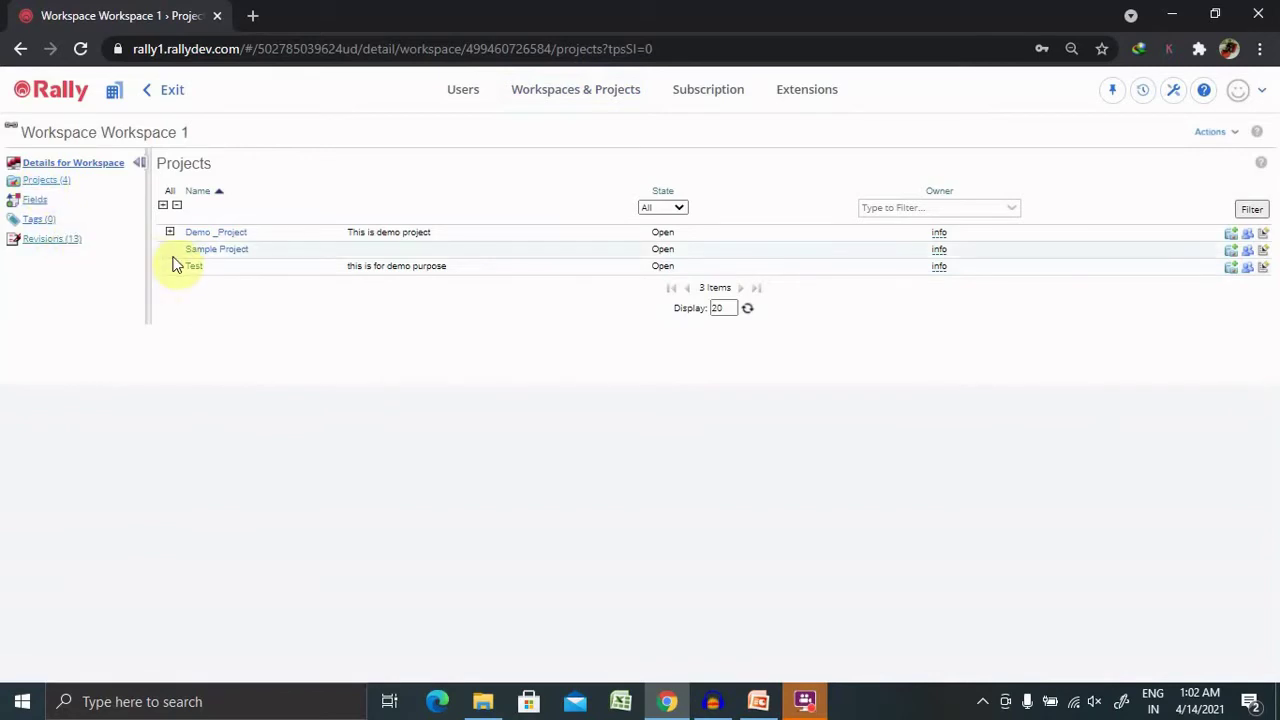
click(212, 233)
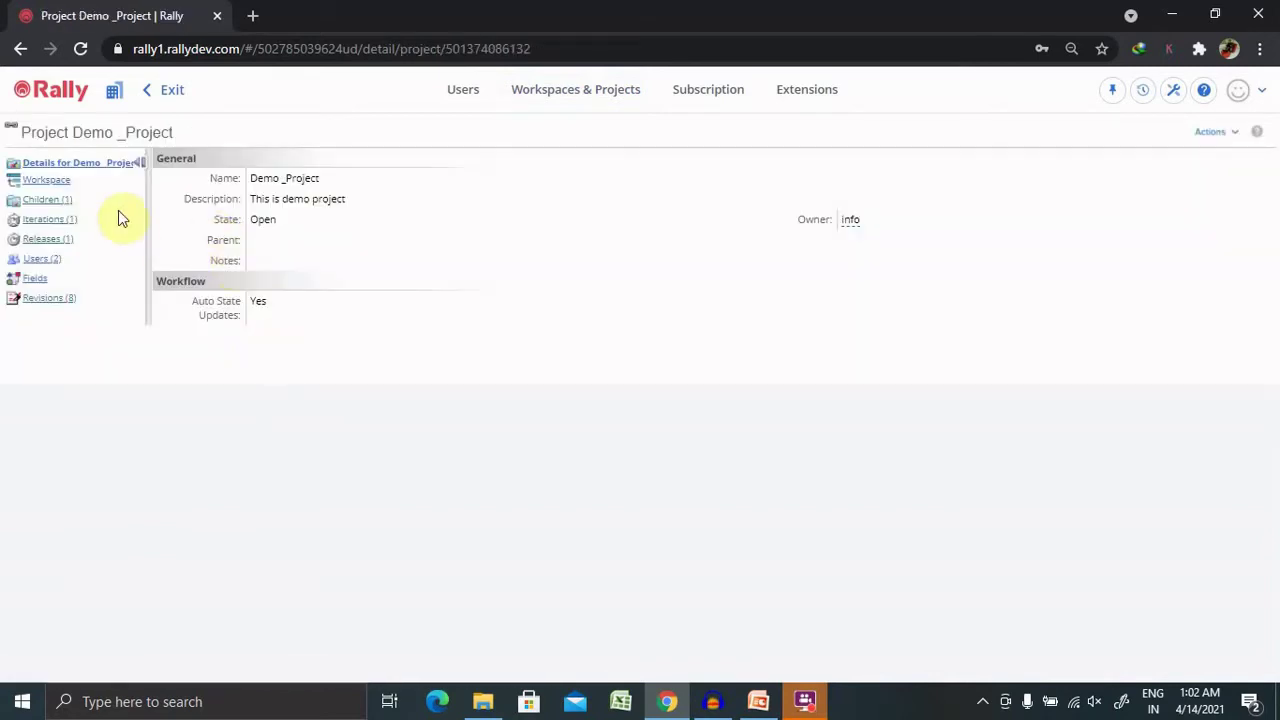
click(34, 279)
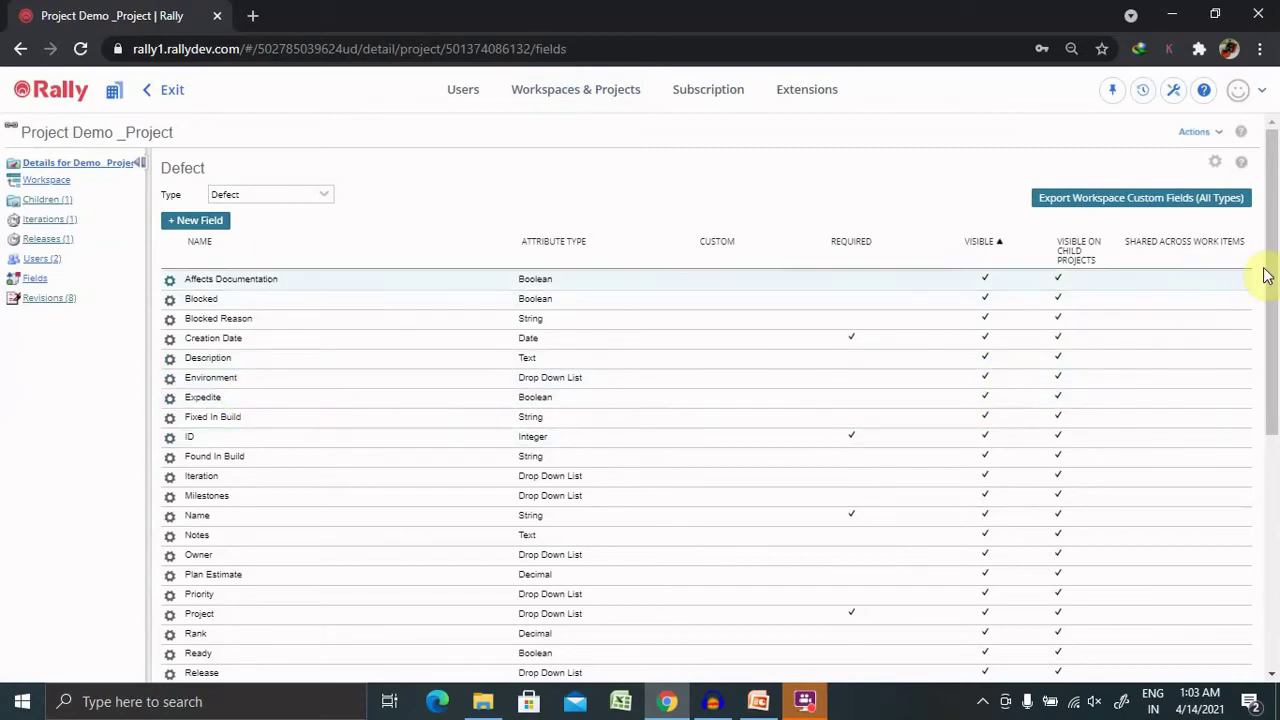
- Export the workspace custom fields (all types) to CSV and open the file in Excel
drag(1272, 275, 1269, 222)
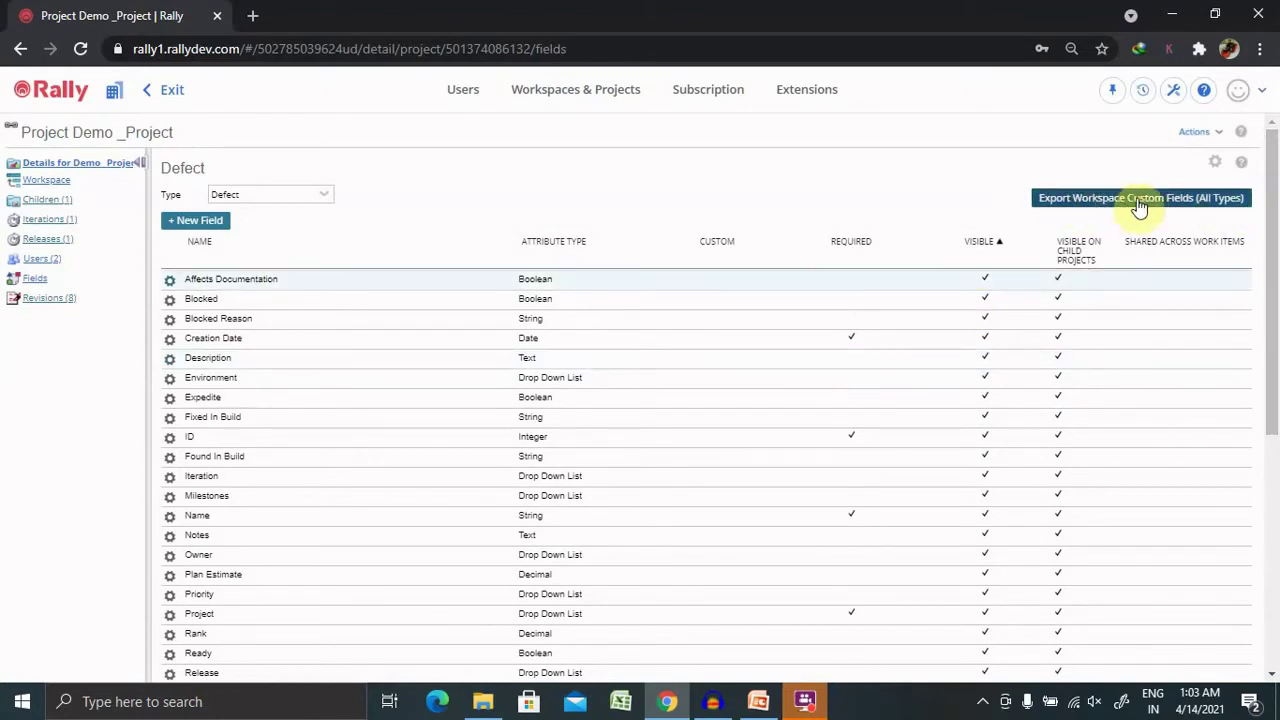
click(1096, 201)
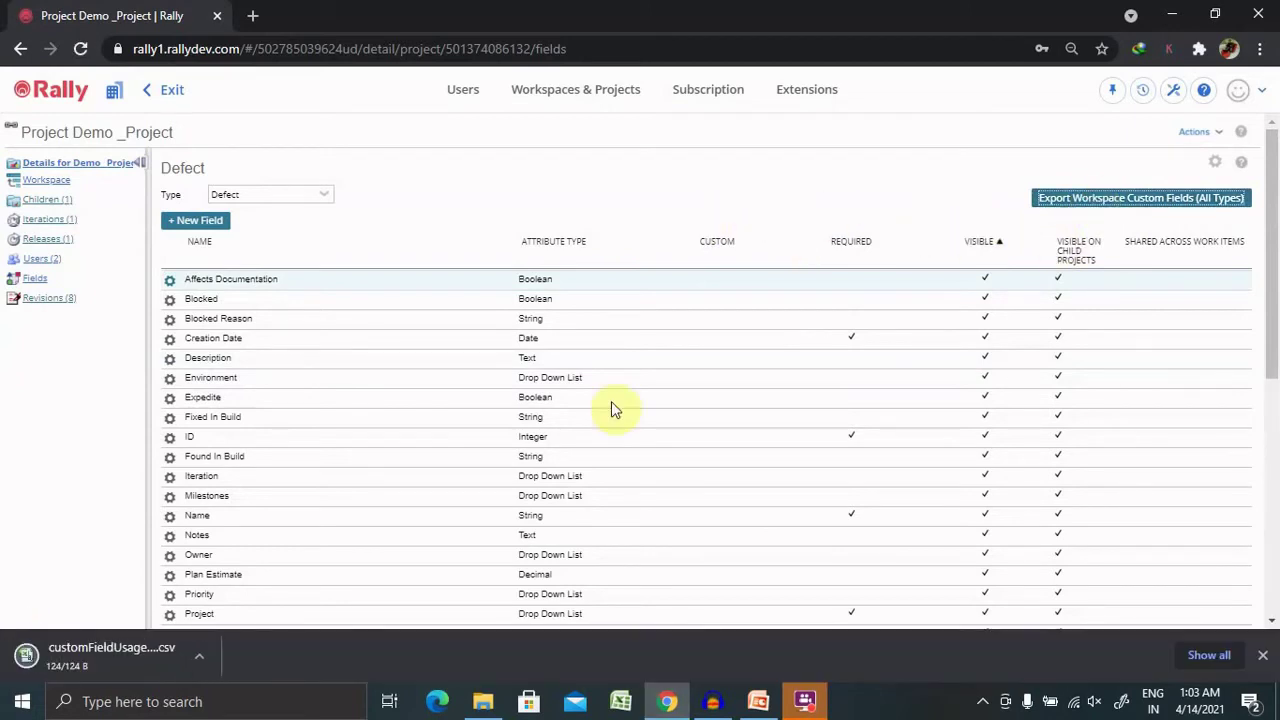
click(69, 657)
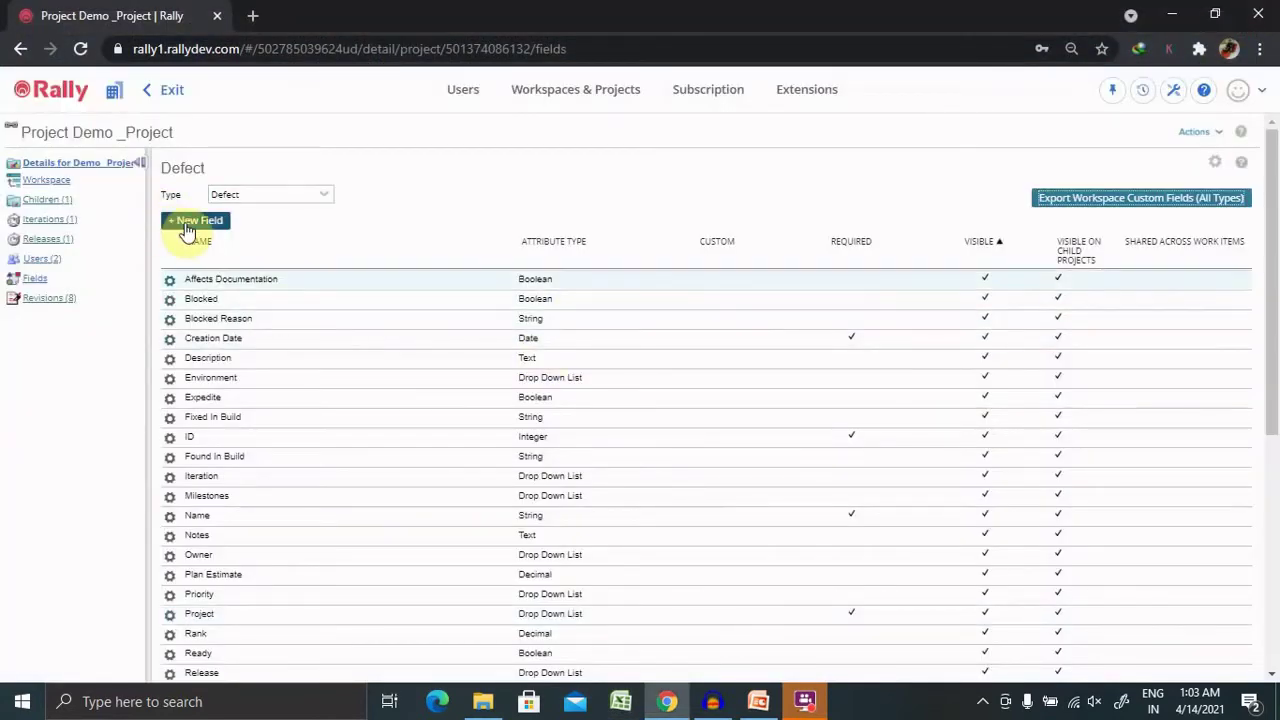
- Start a new field named Defect_new, copying the name into Display Name
click(187, 222)
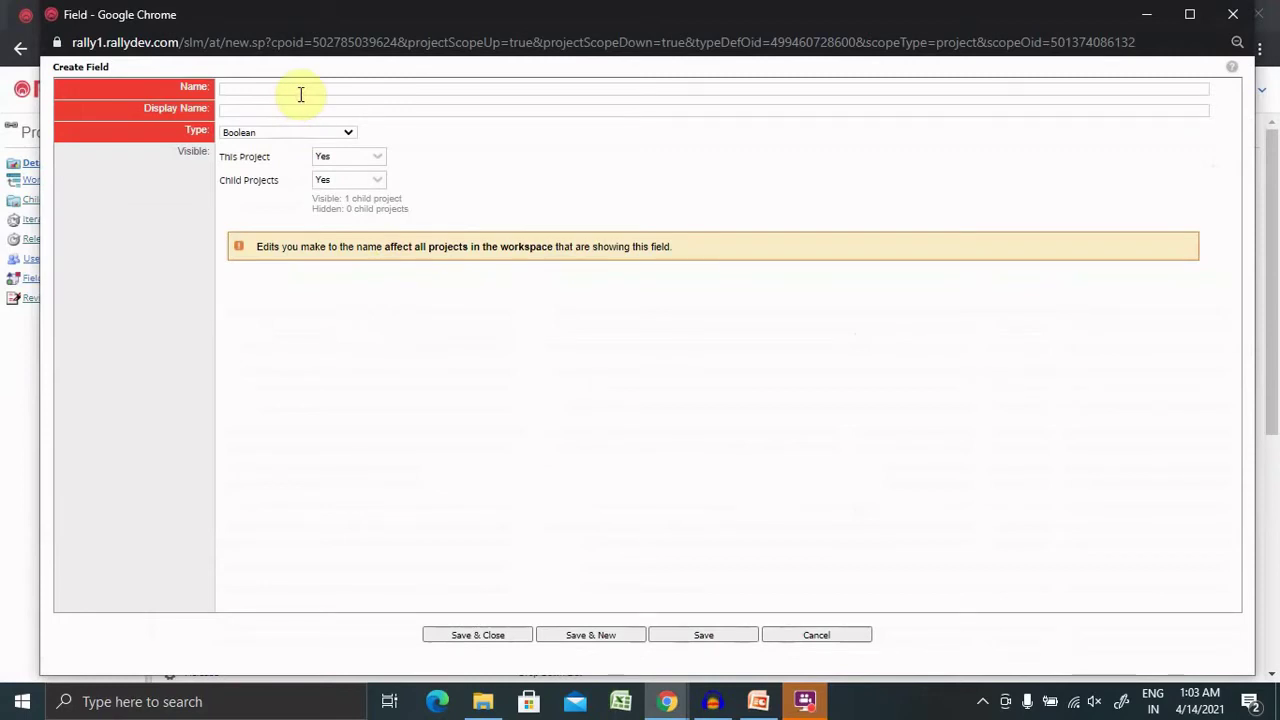
text(Defect)
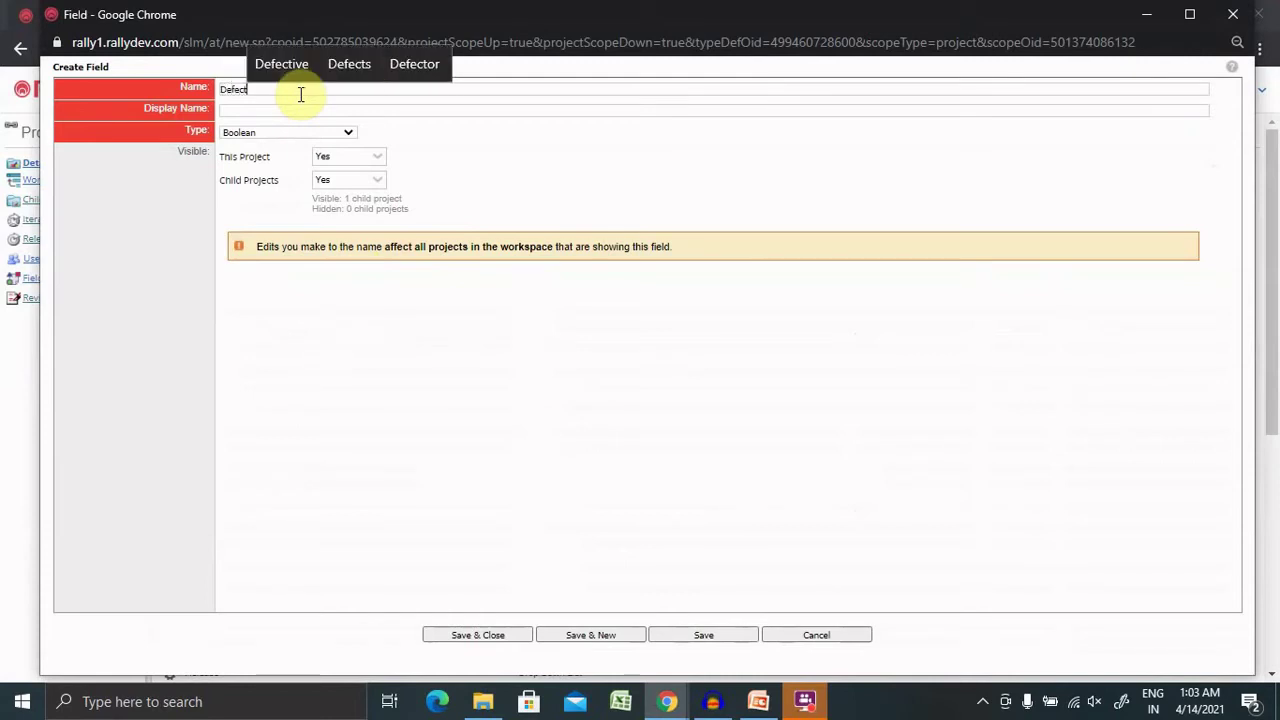
text(_new)
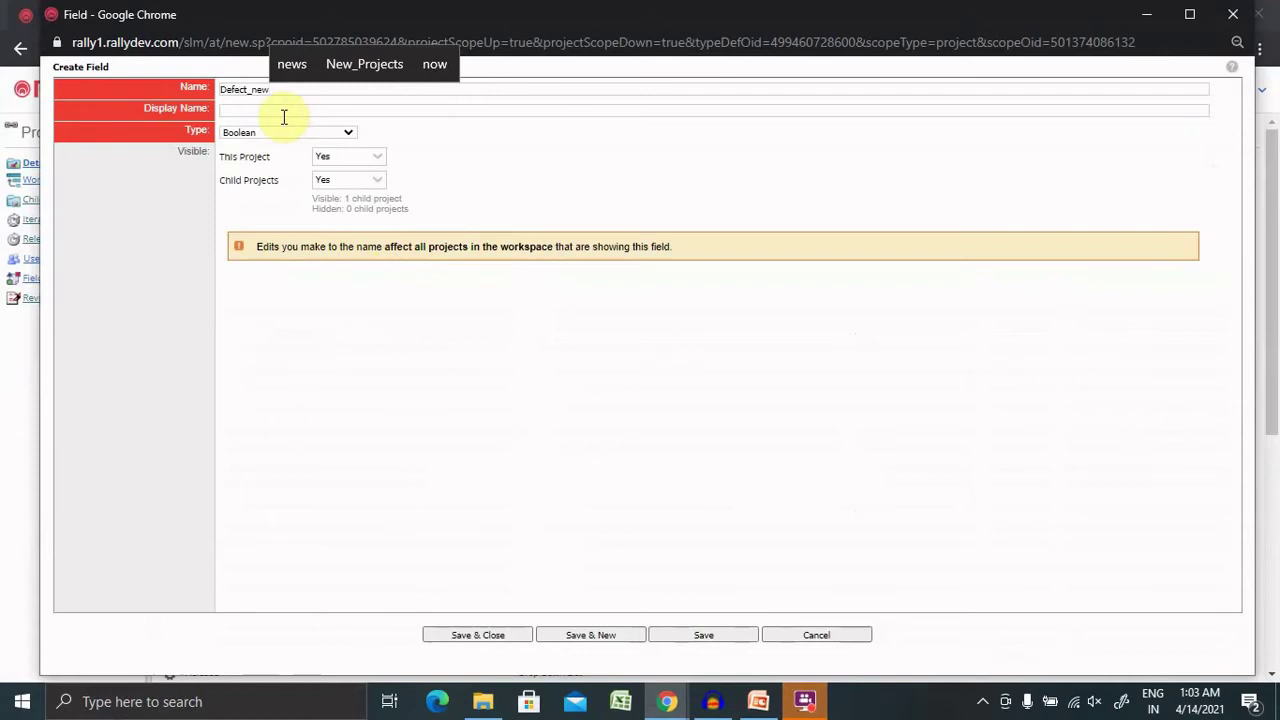
click(293, 111)
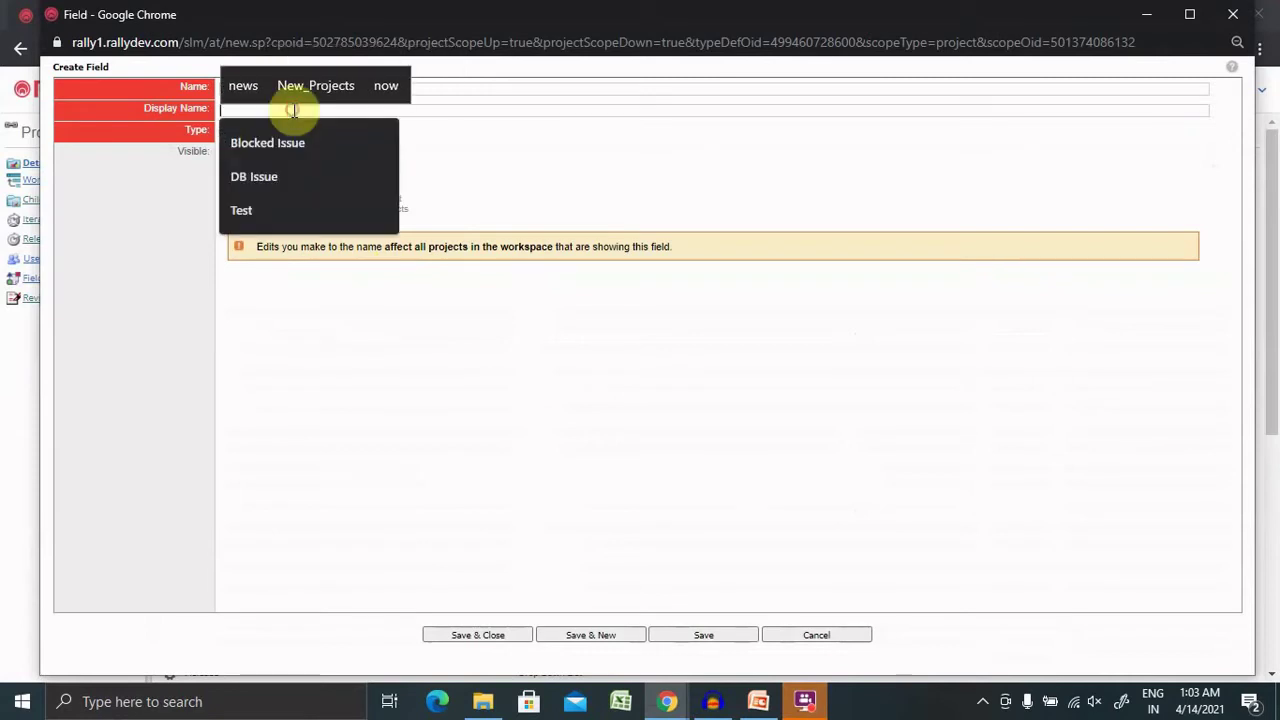
click(474, 150)
drag(274, 90, 179, 93)
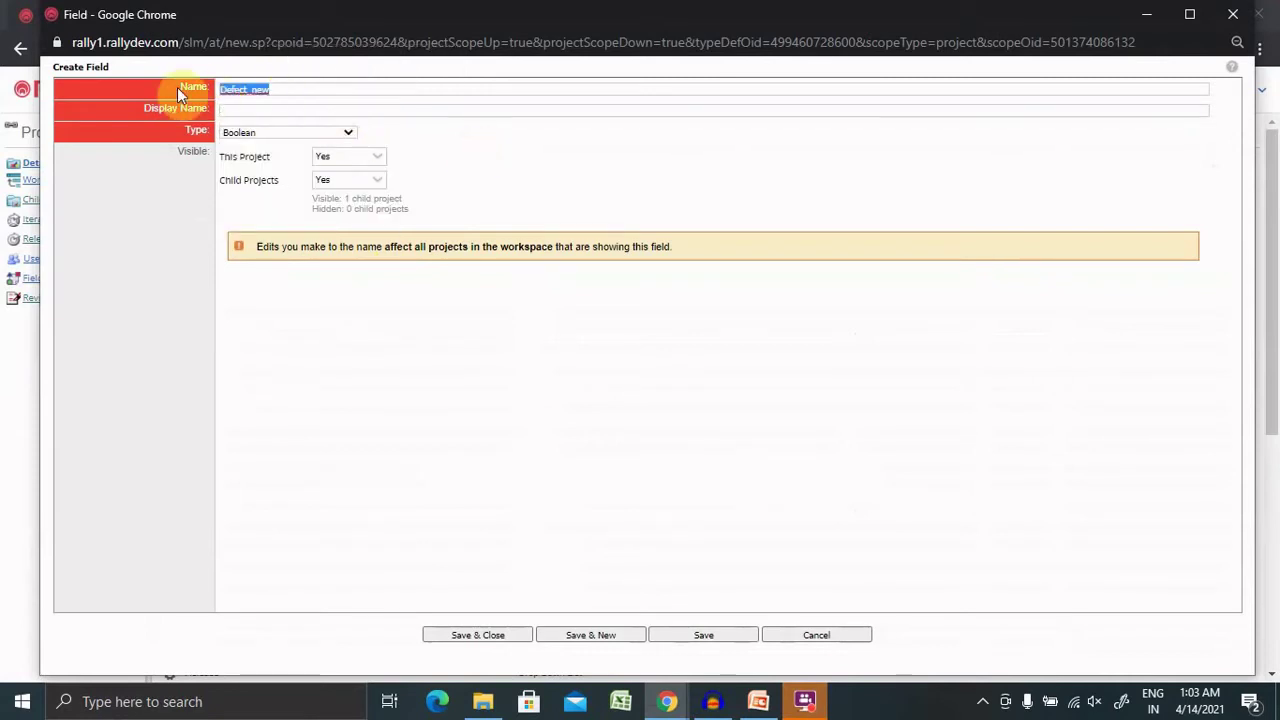
key(ctrl+c)
click(257, 108)
key(ctrl+v)
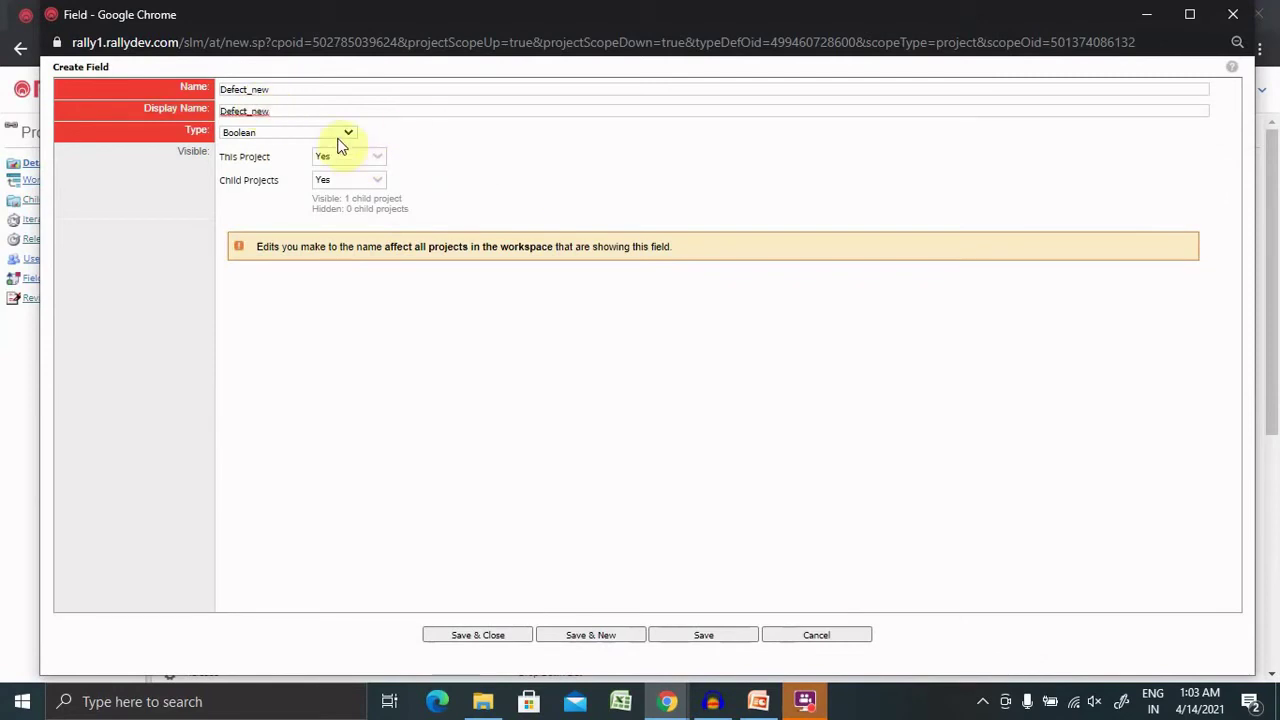
click(320, 132)
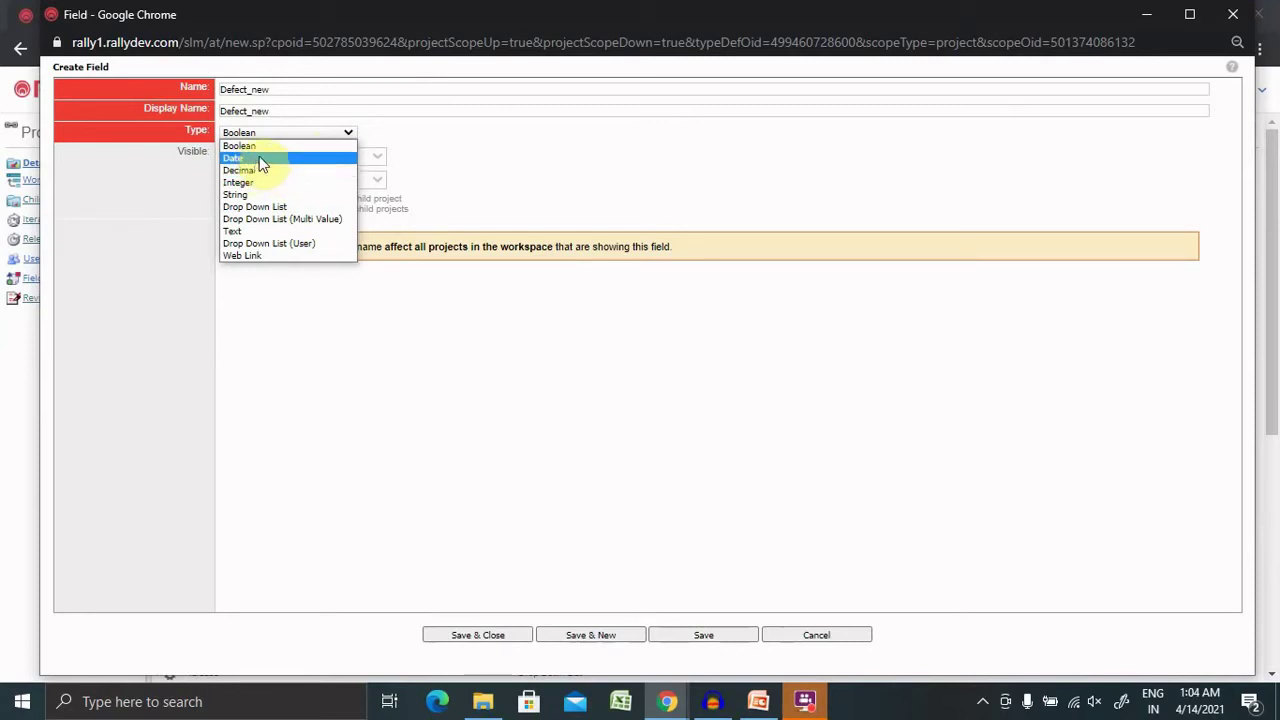
- Make Defect_new a Drop Down List with values New, Open and Assigned
click(284, 206)
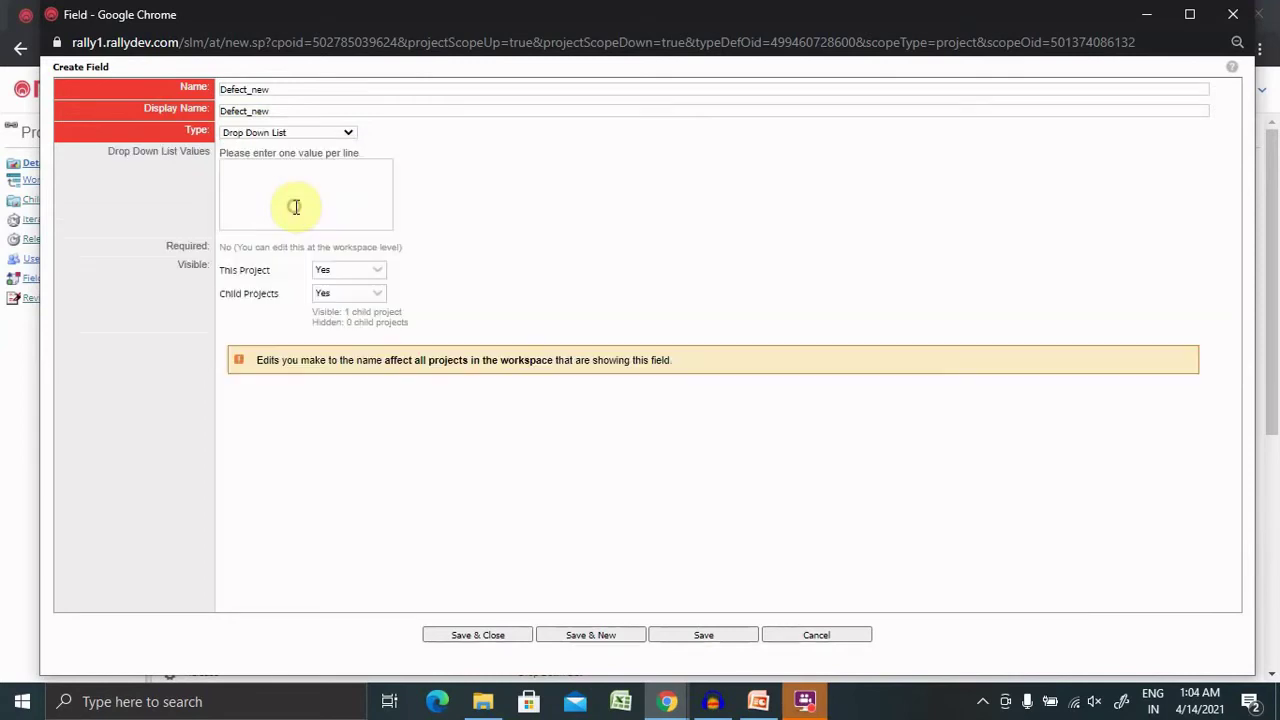
click(253, 185)
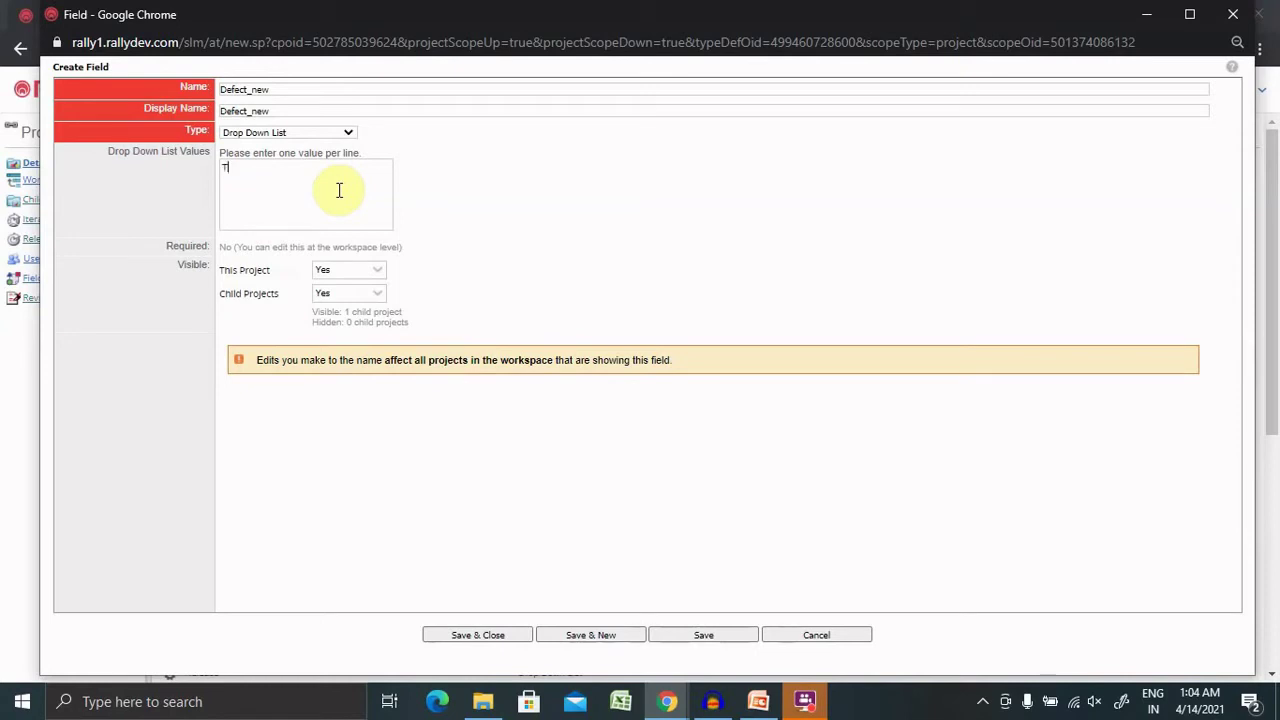
key(BackSpace)
text(New)
key(Return)
text(Open)
key(Return)
text(Assi)
text(gned)
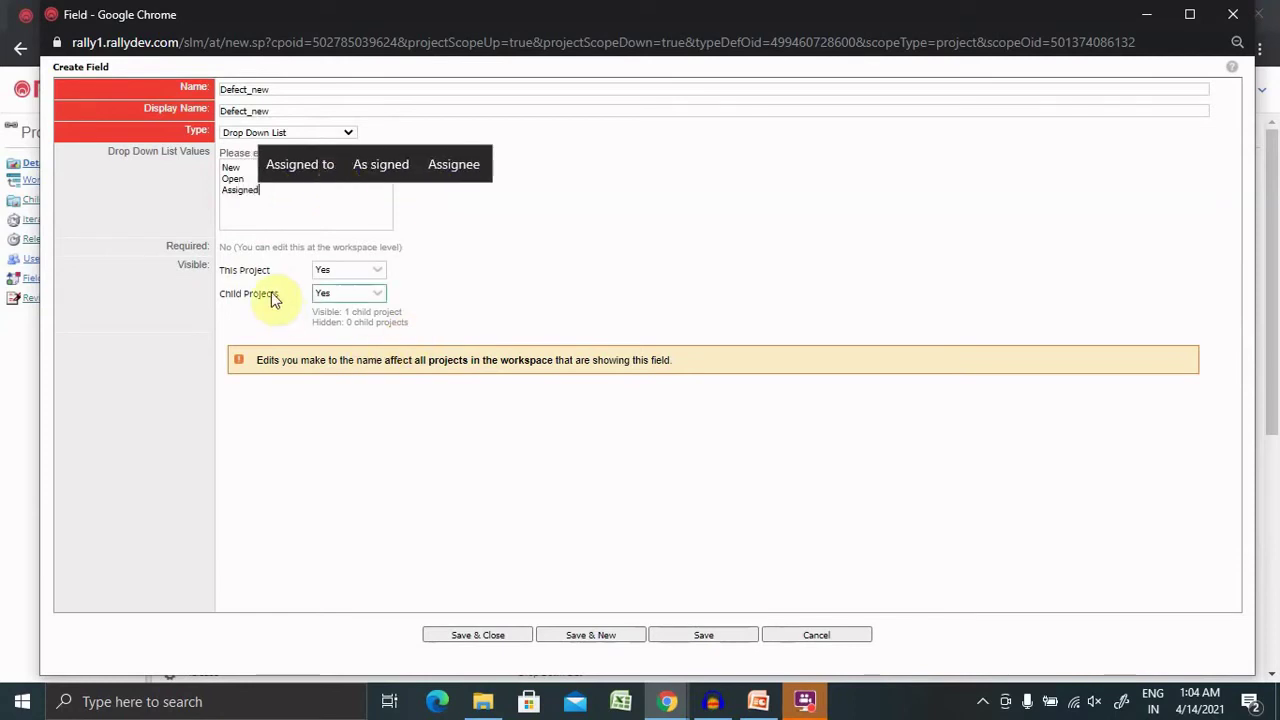
- Set Visible for This Project to Yes and save the new field
click(380, 277)
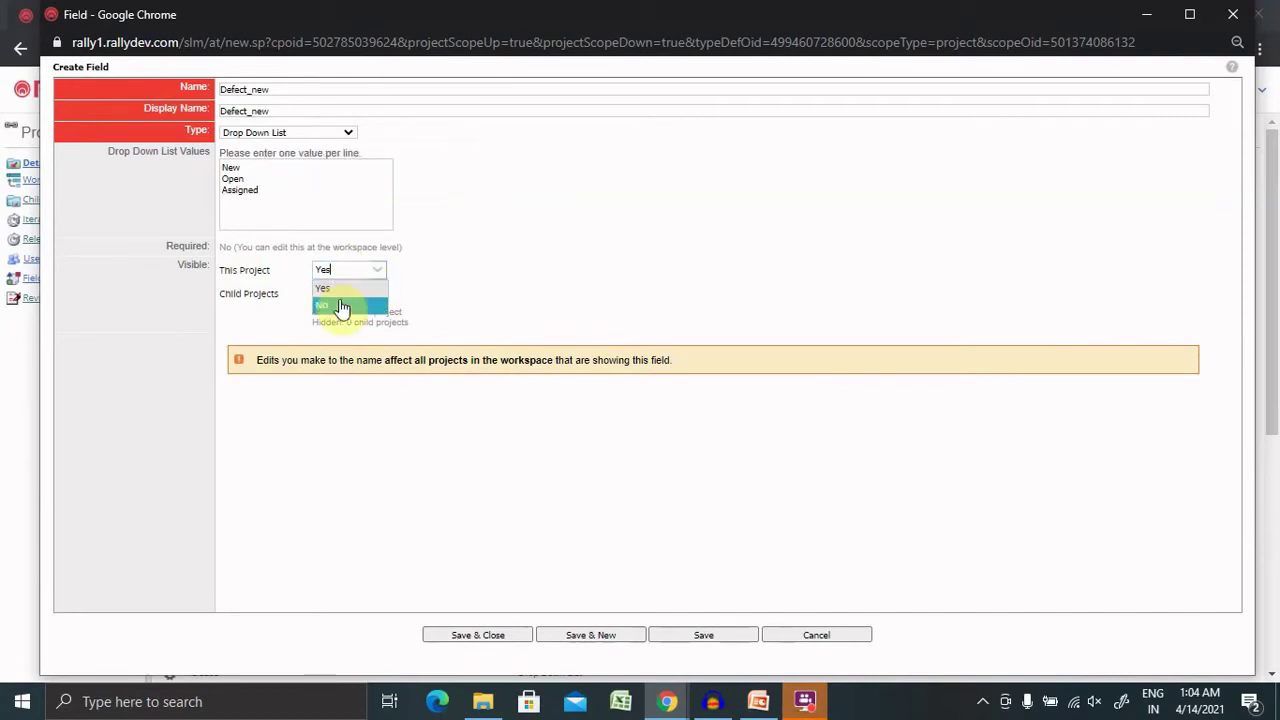
click(341, 306)
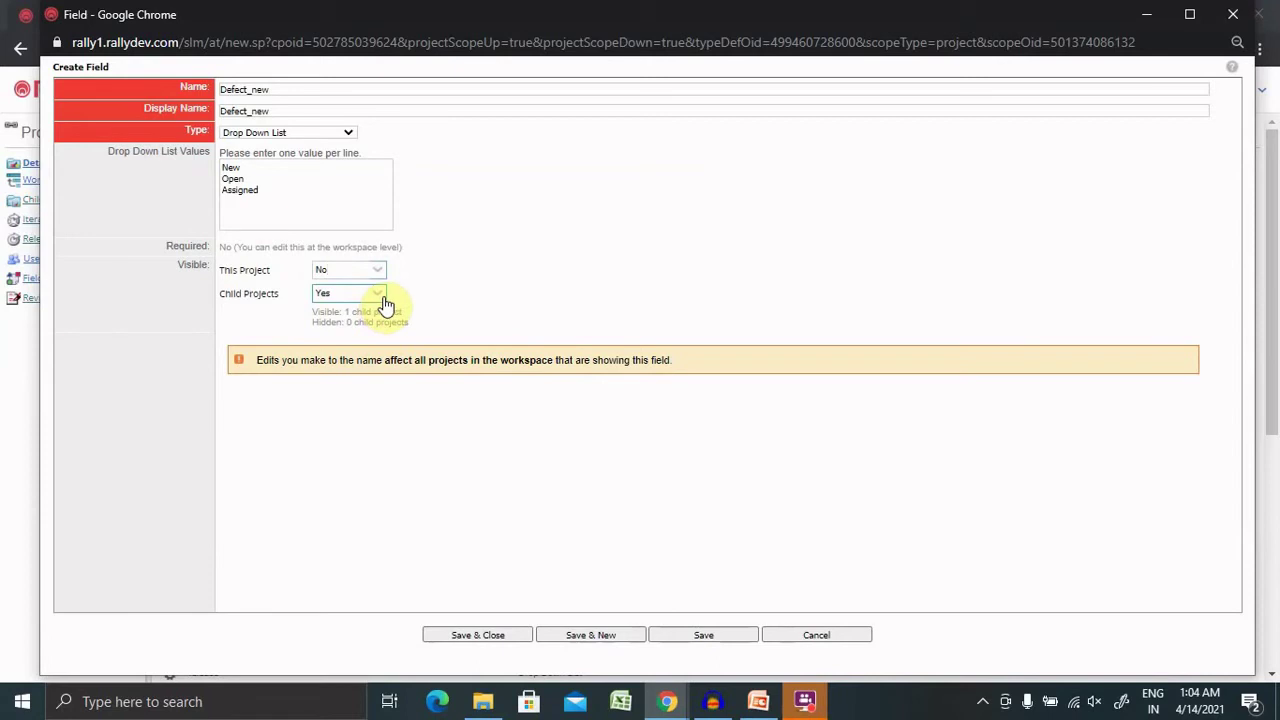
click(367, 269)
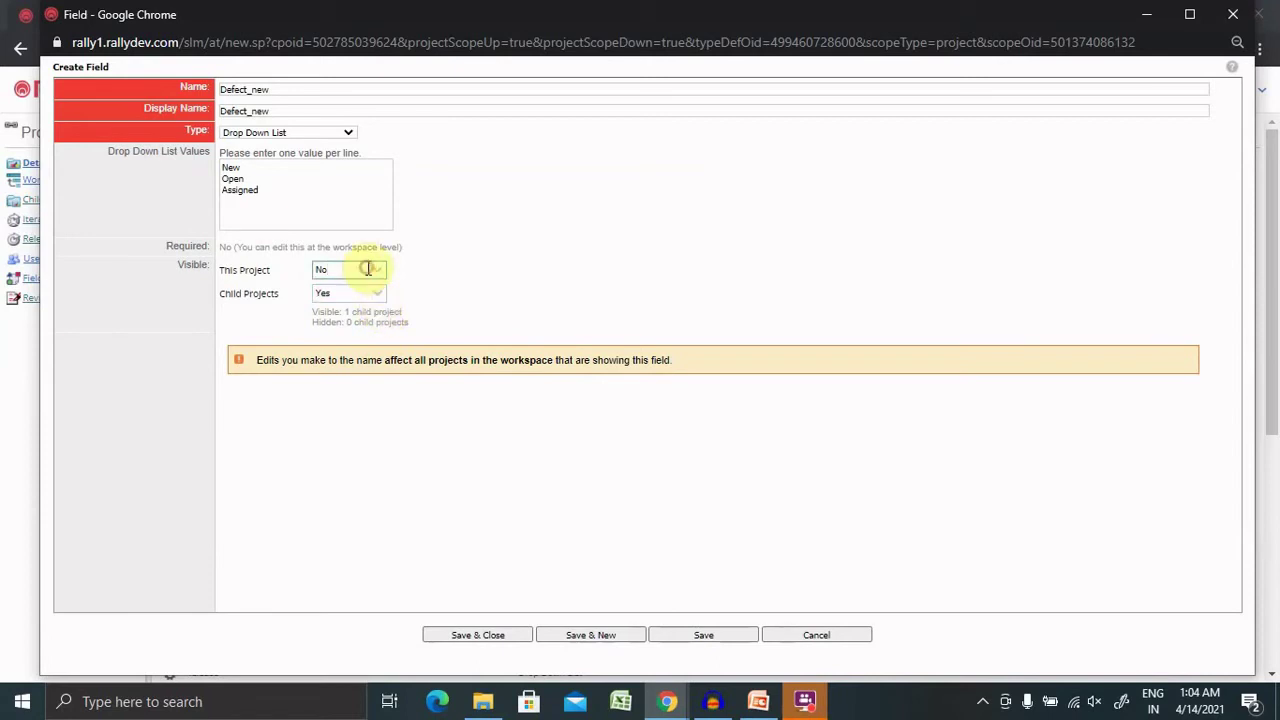
click(377, 272)
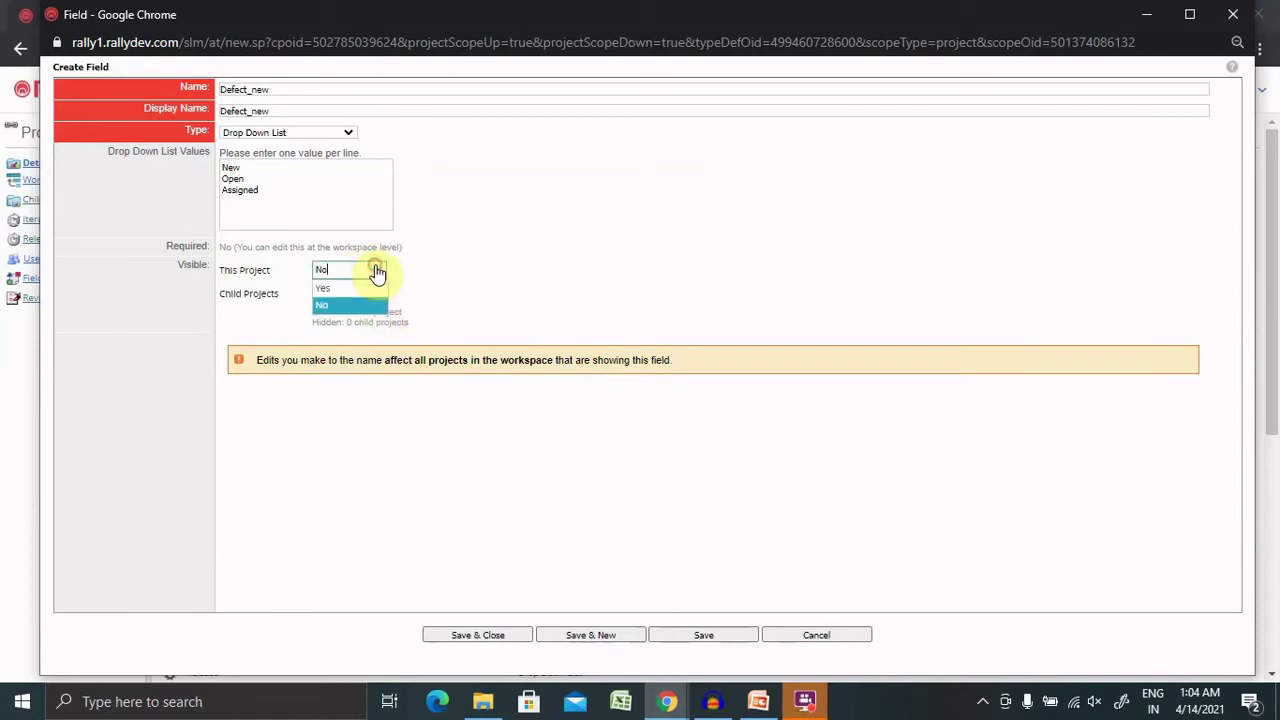
click(351, 289)
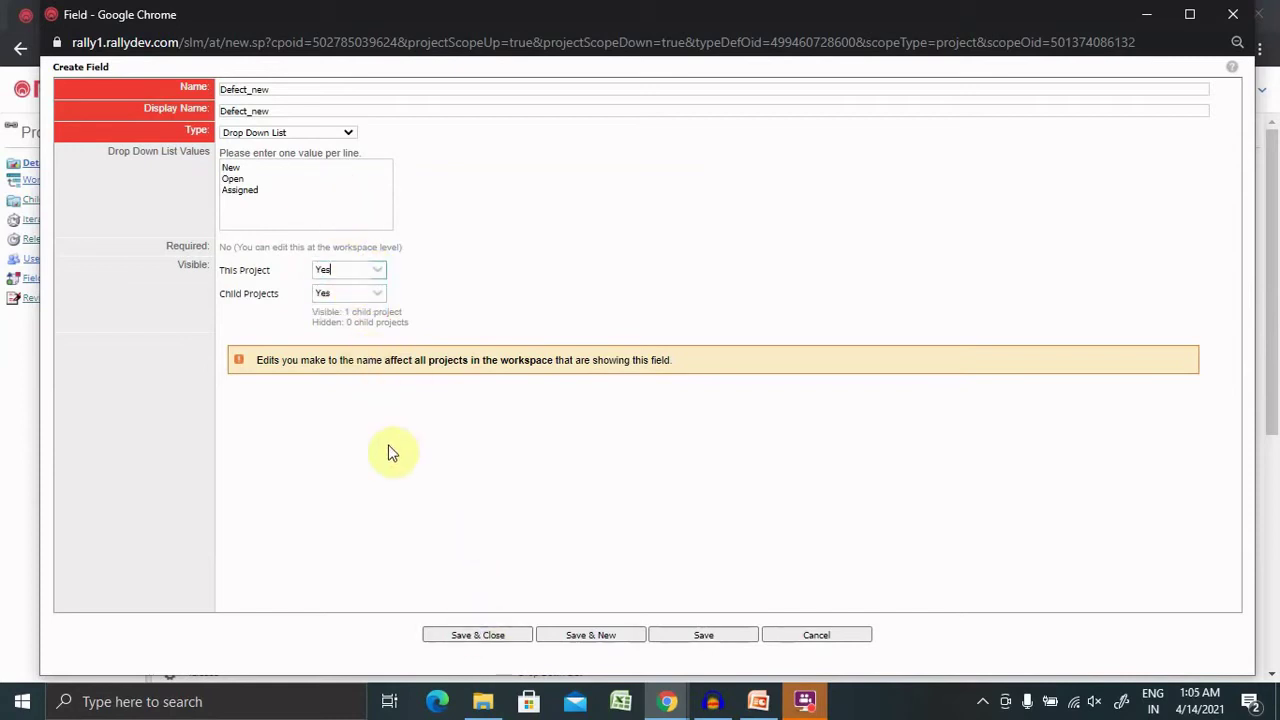
click(477, 636)
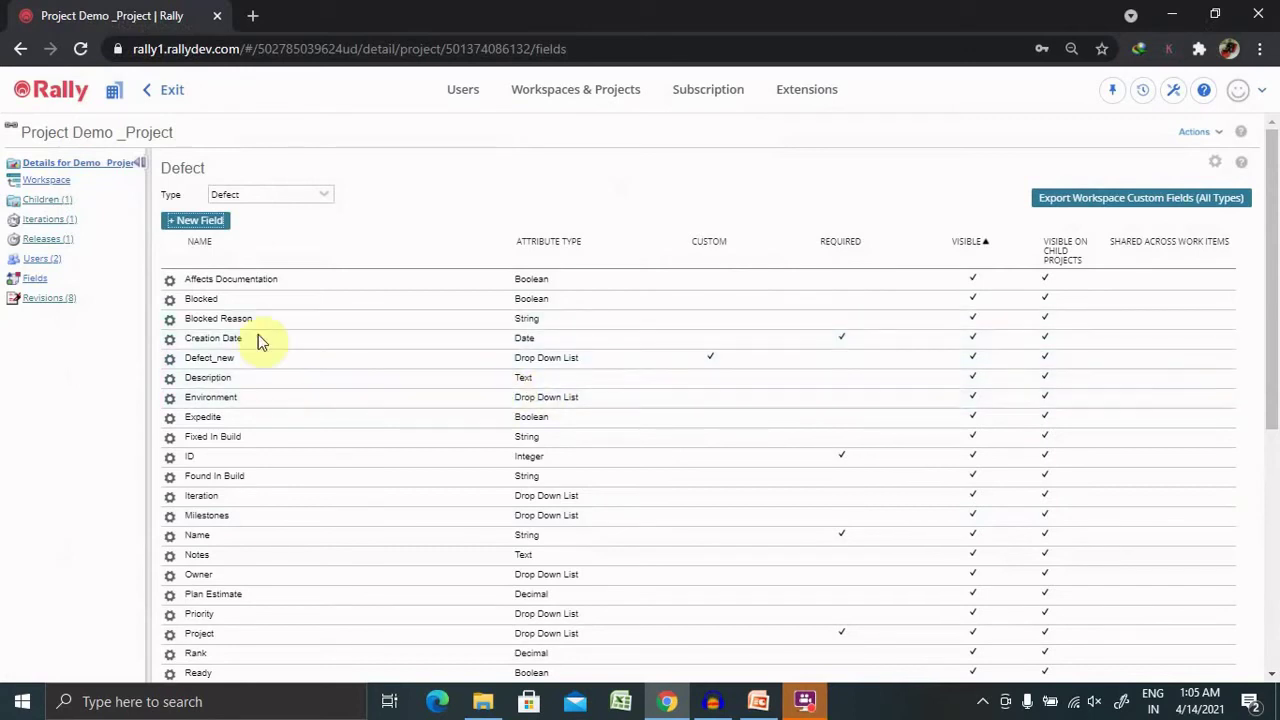
click(170, 358)
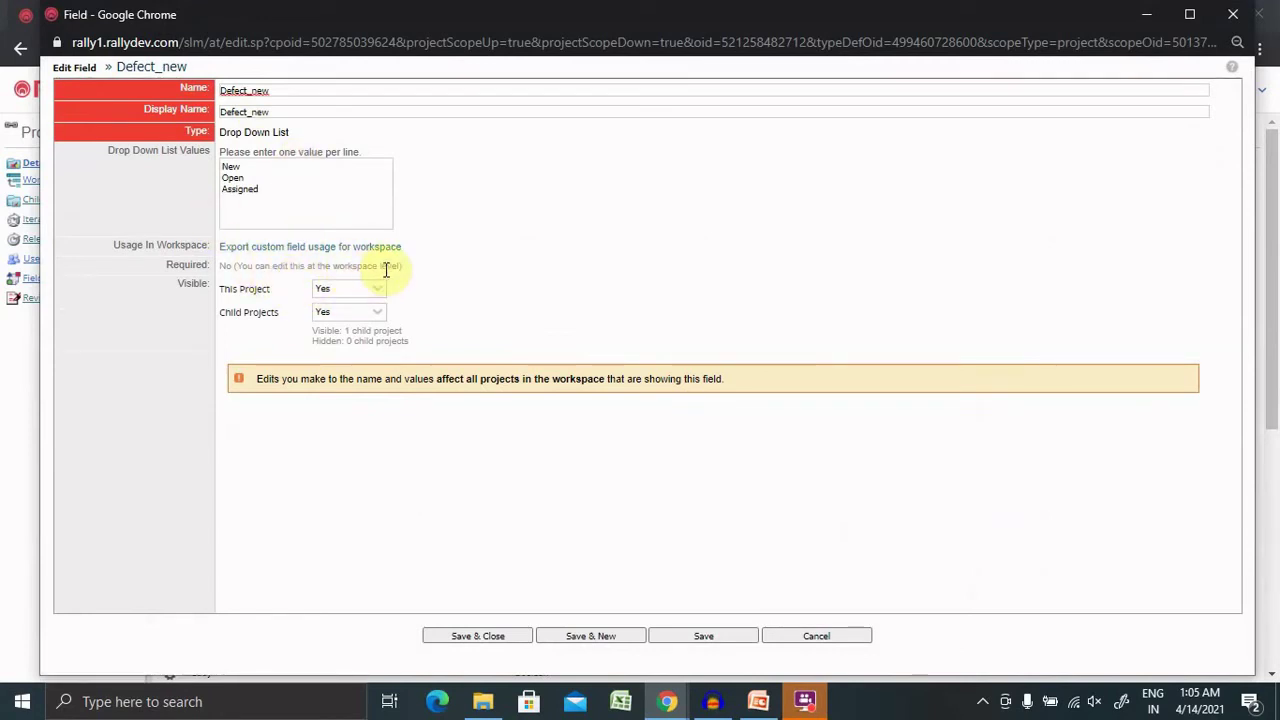
double_click(387, 267)
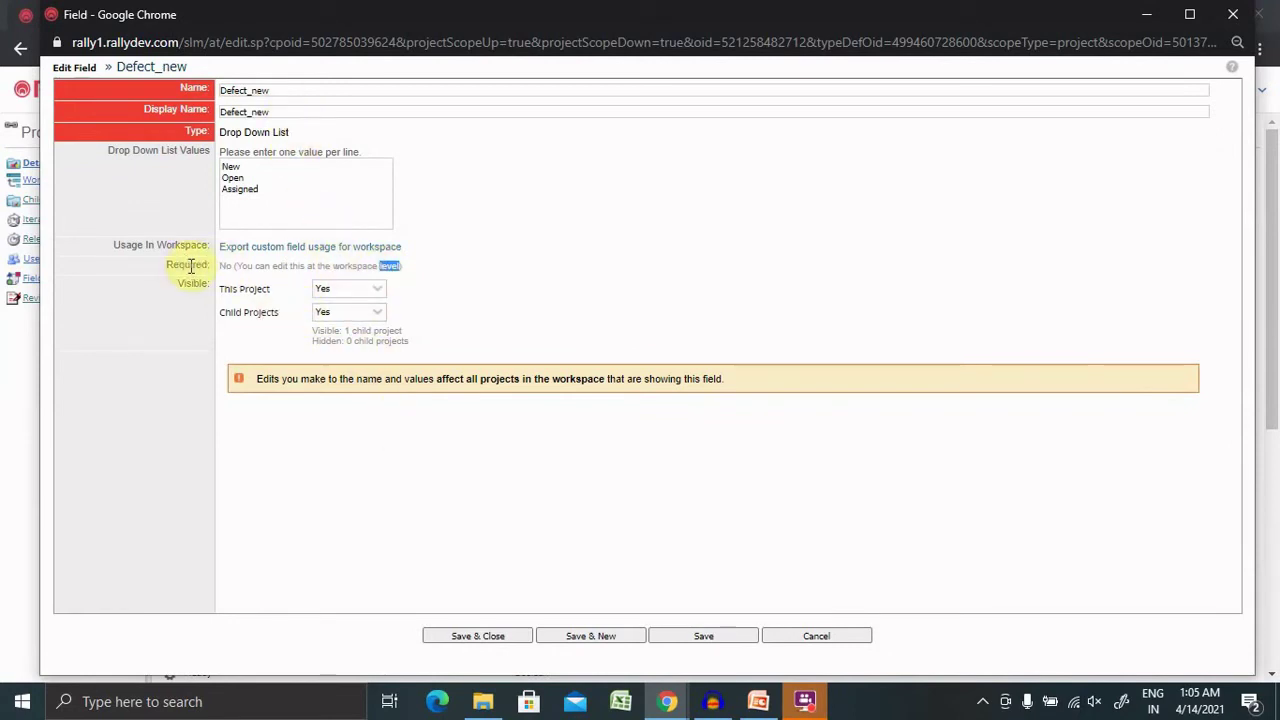
drag(172, 266, 405, 267)
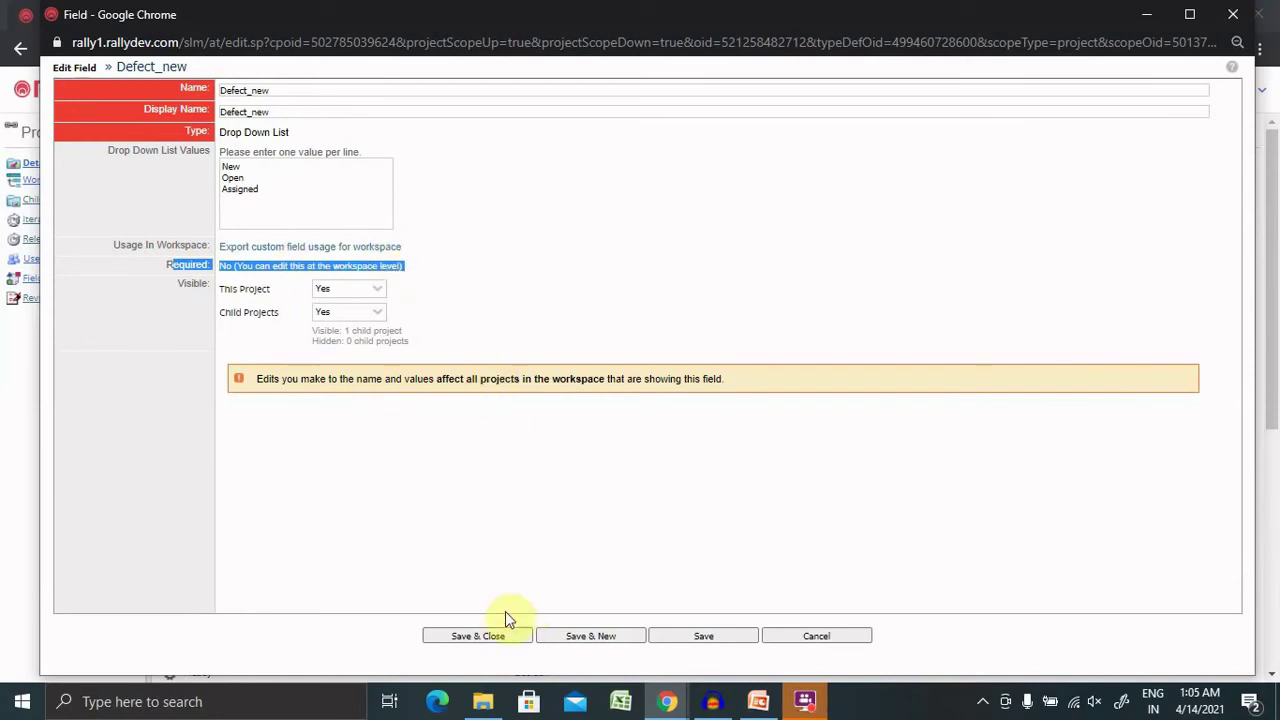
click(476, 632)
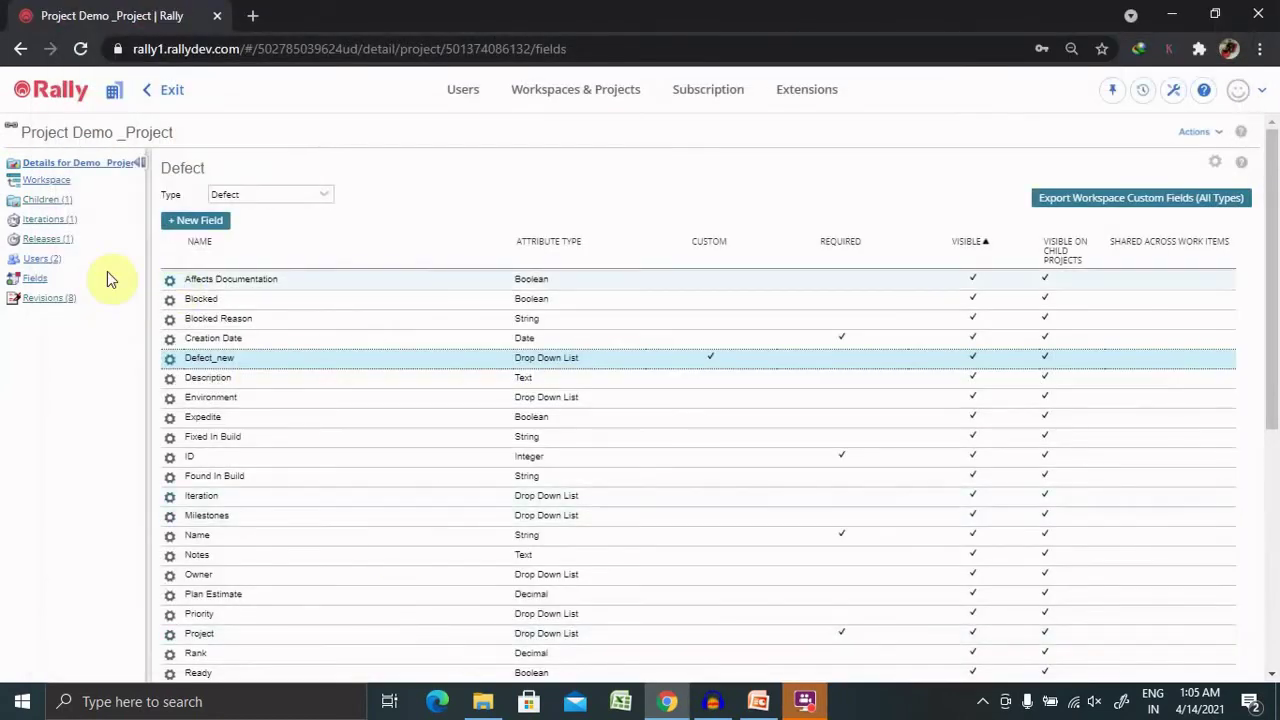
- Go from Demo _Project up to Workspace 1 and scroll through its Defect fields
click(74, 165)
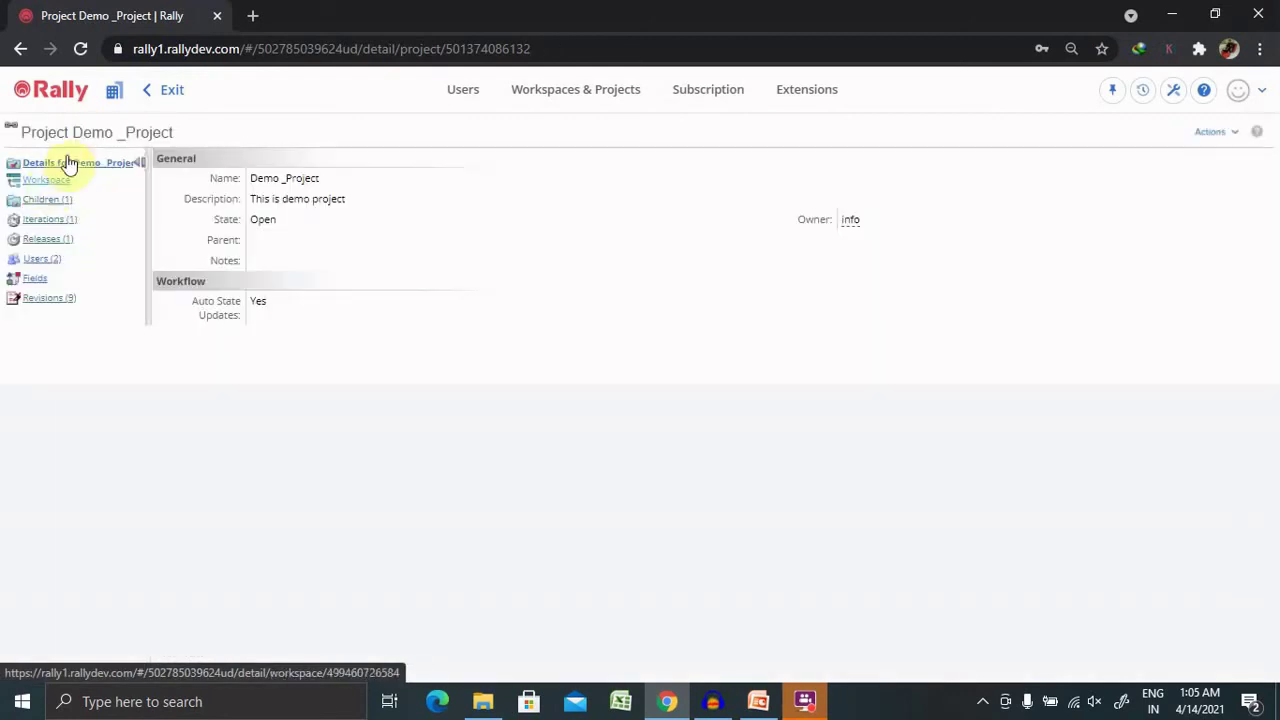
click(56, 183)
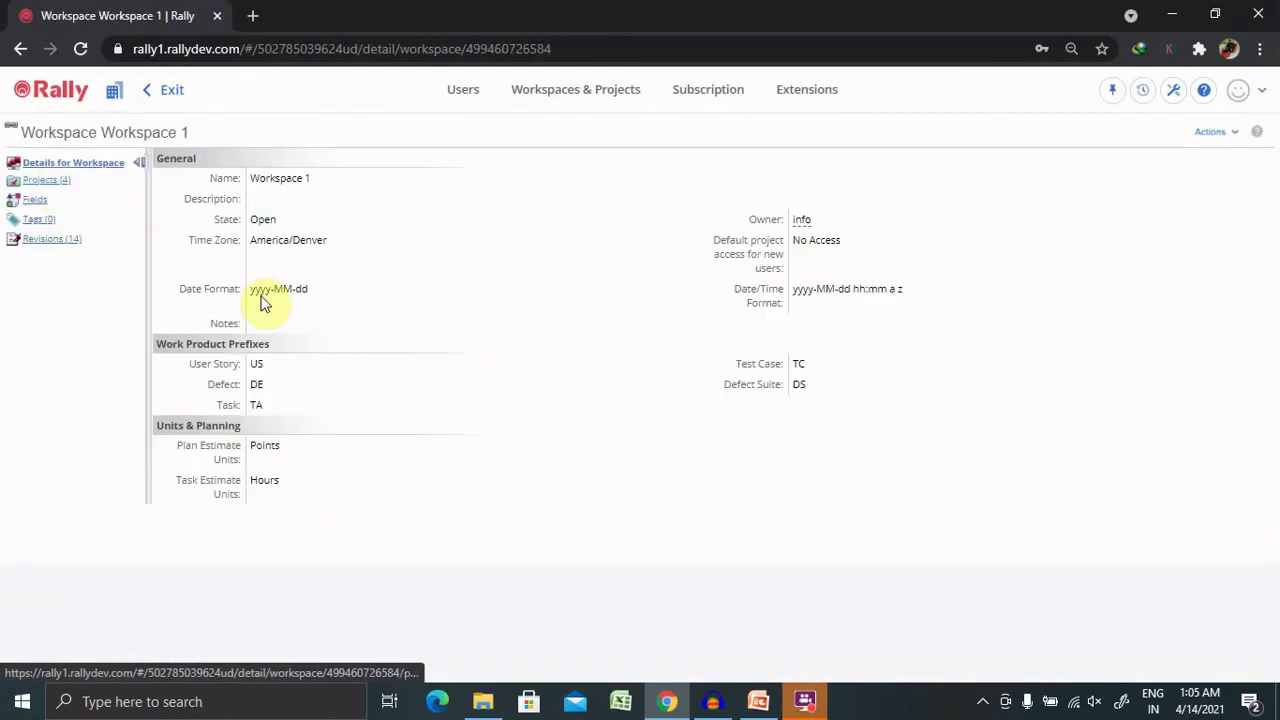
click(35, 203)
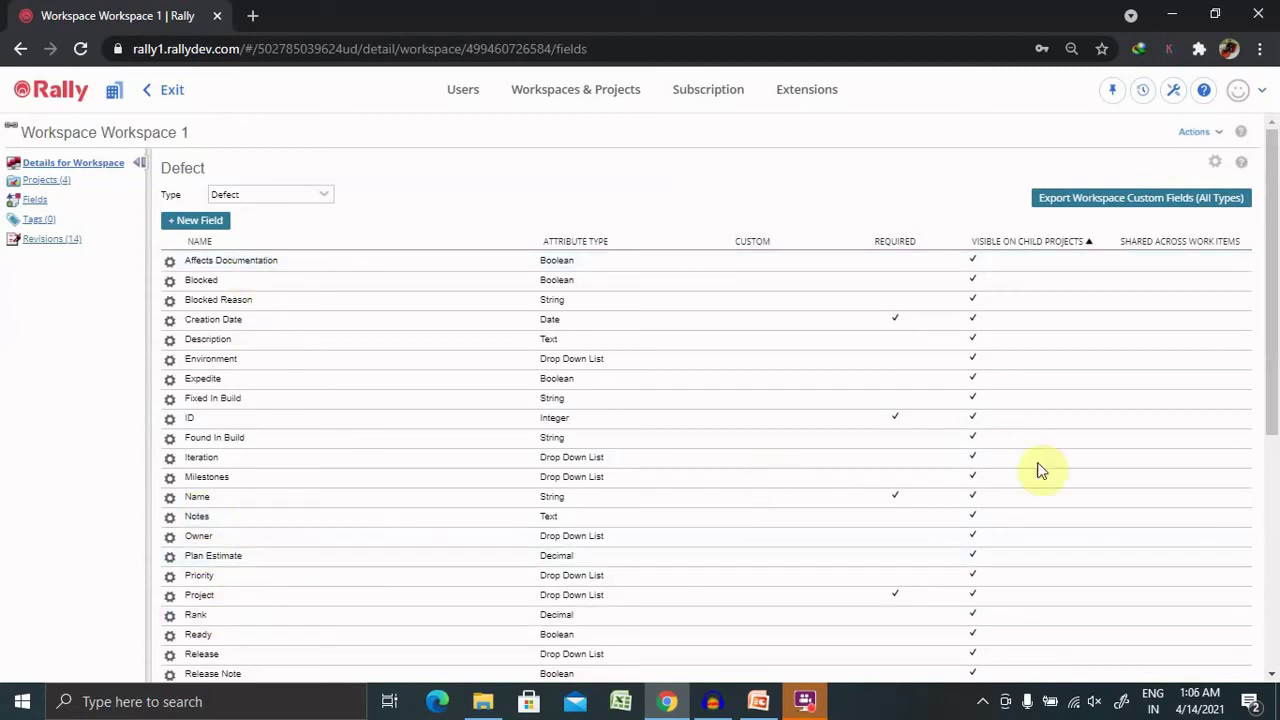
drag(1275, 305, 1264, 60)
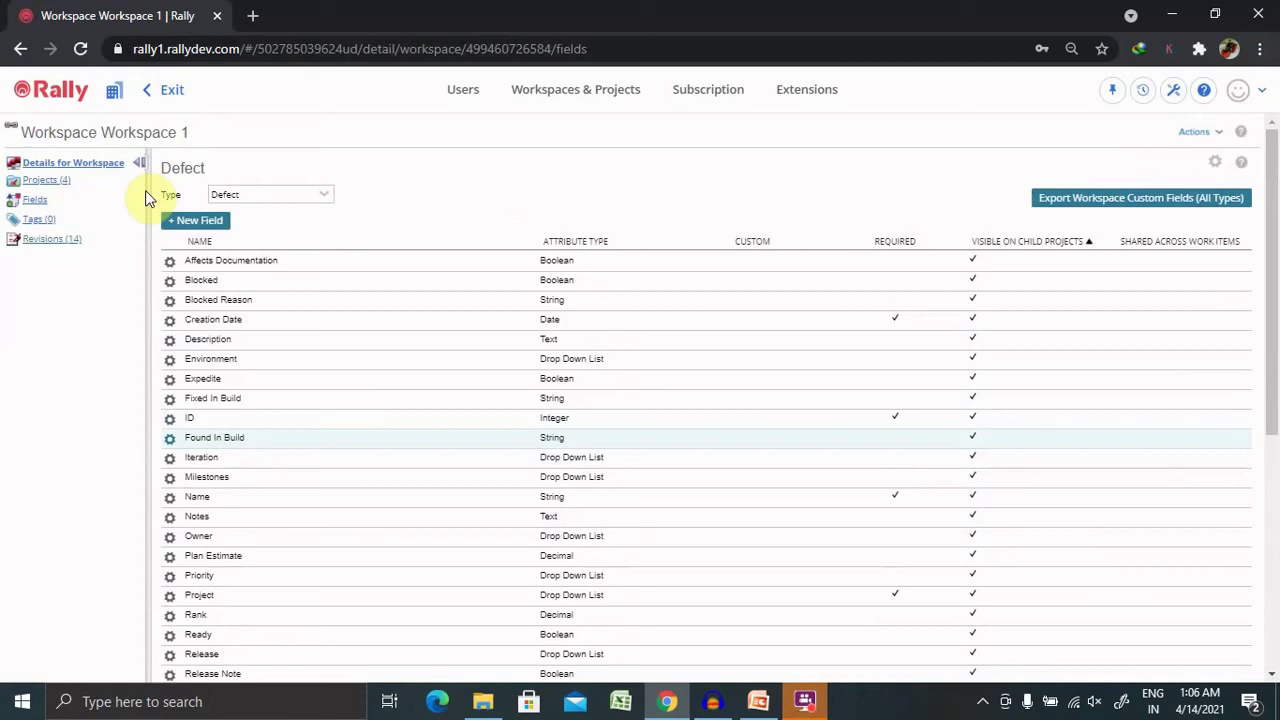
- Reopen Demo _Project's fields, open Defect_new's editor, and cancel without changes
click(94, 164)
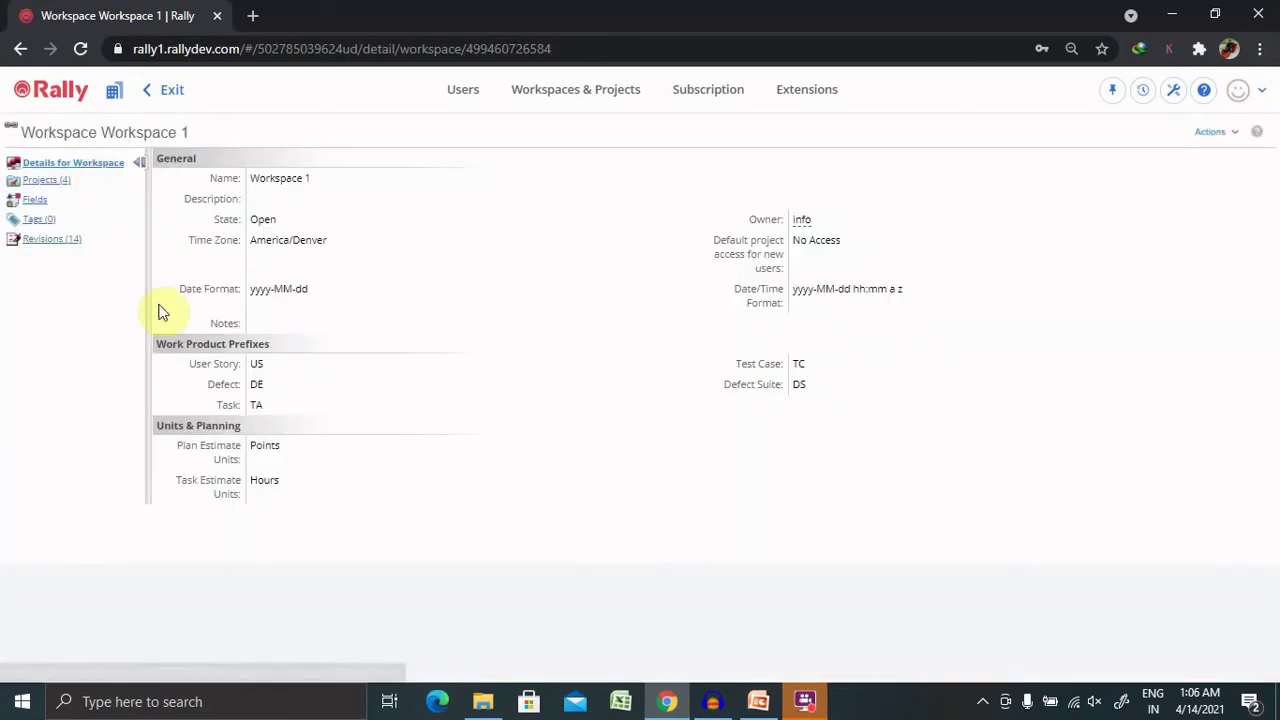
click(40, 181)
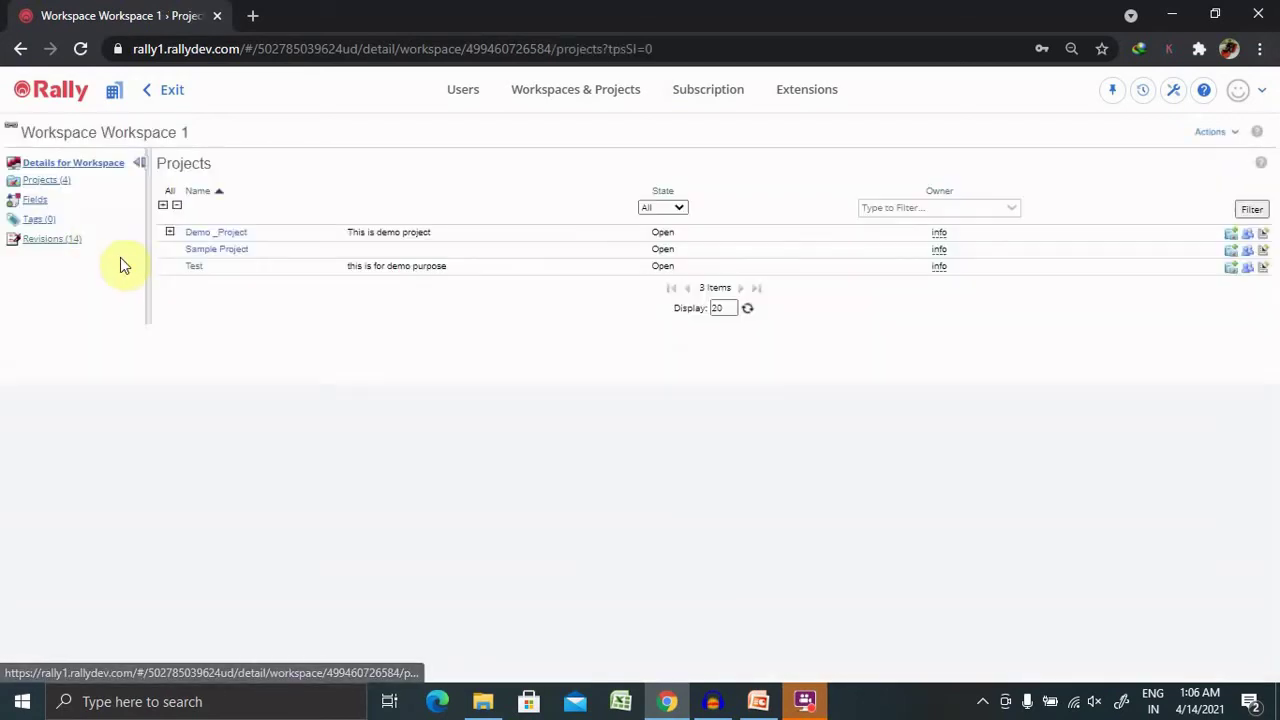
click(233, 235)
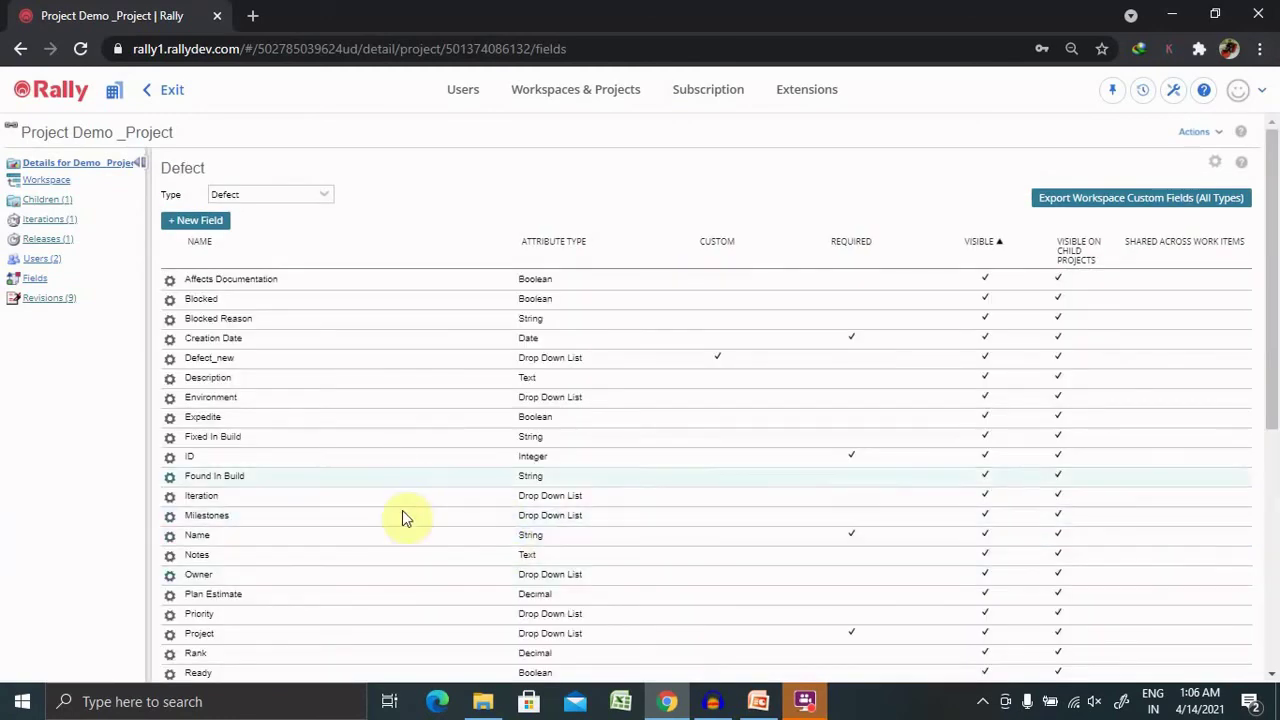
click(170, 360)
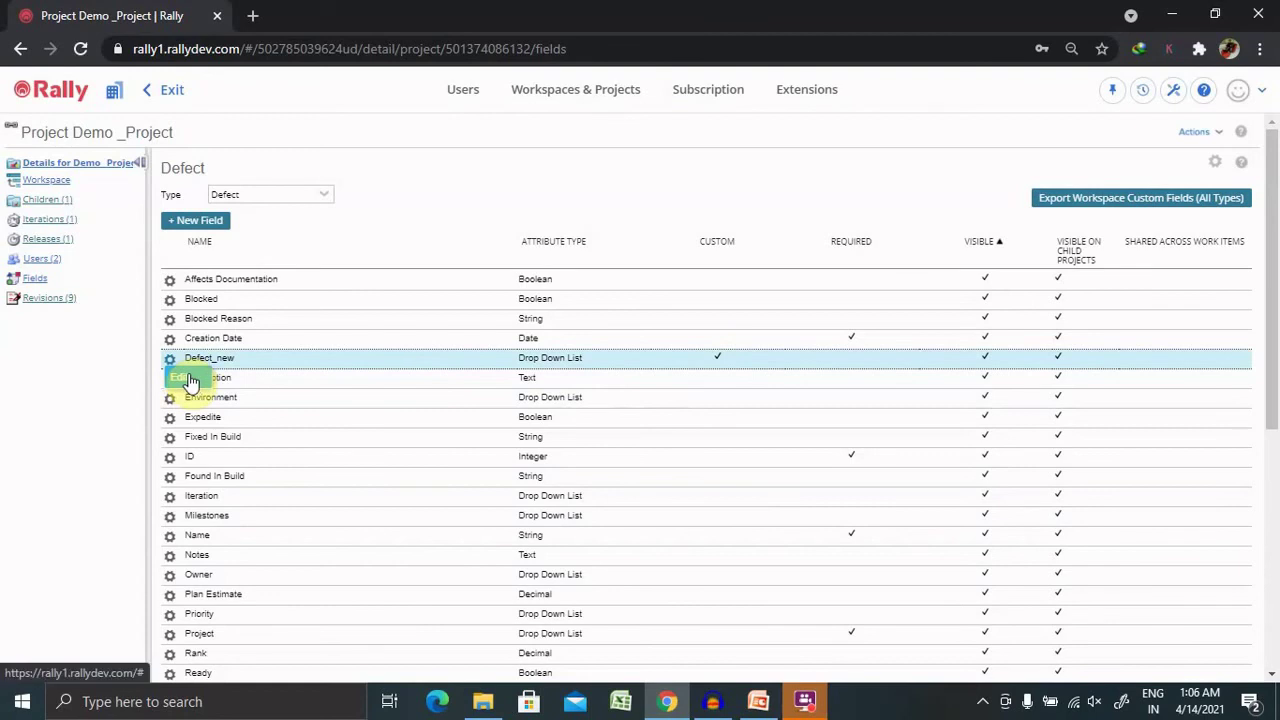
click(188, 379)
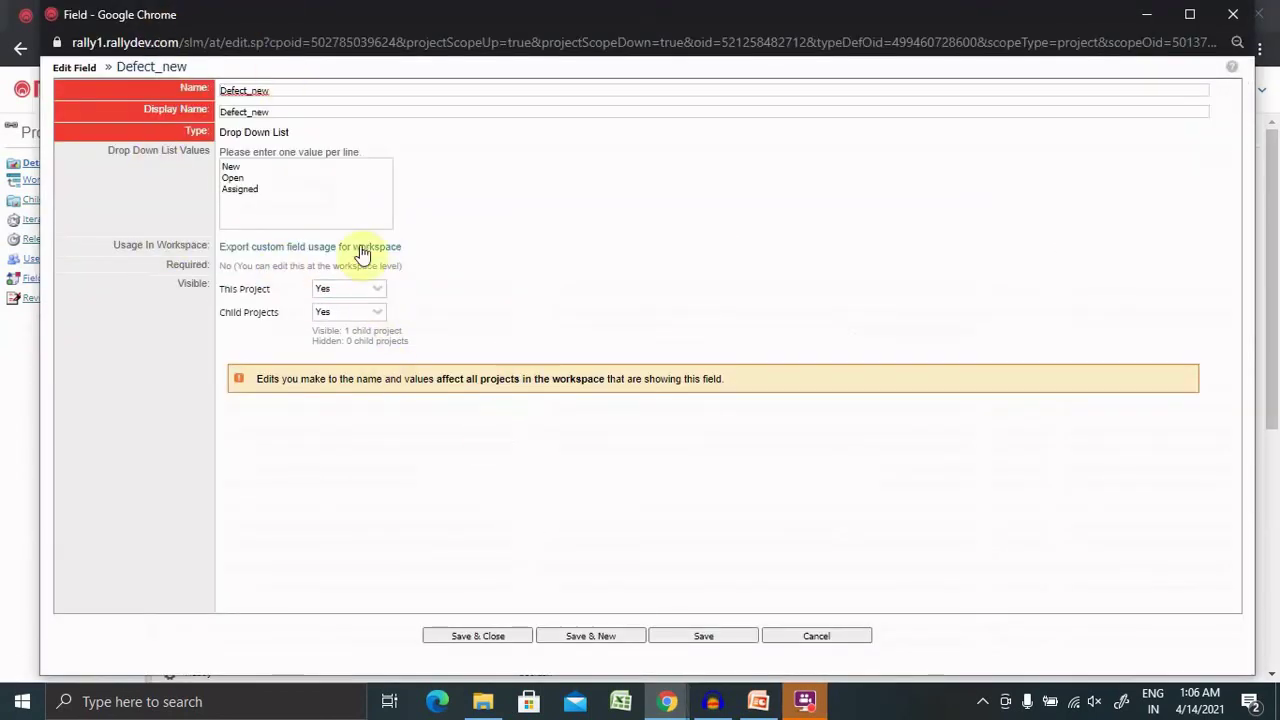
click(814, 644)
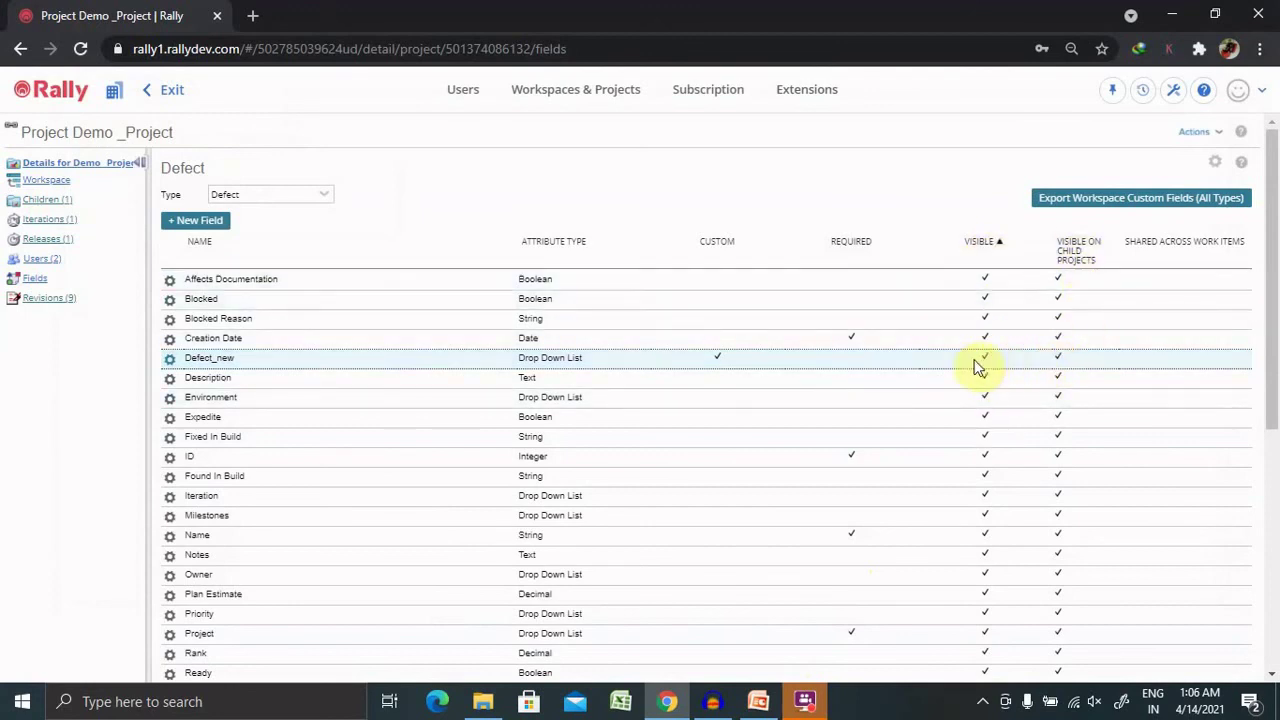
click(1087, 360)
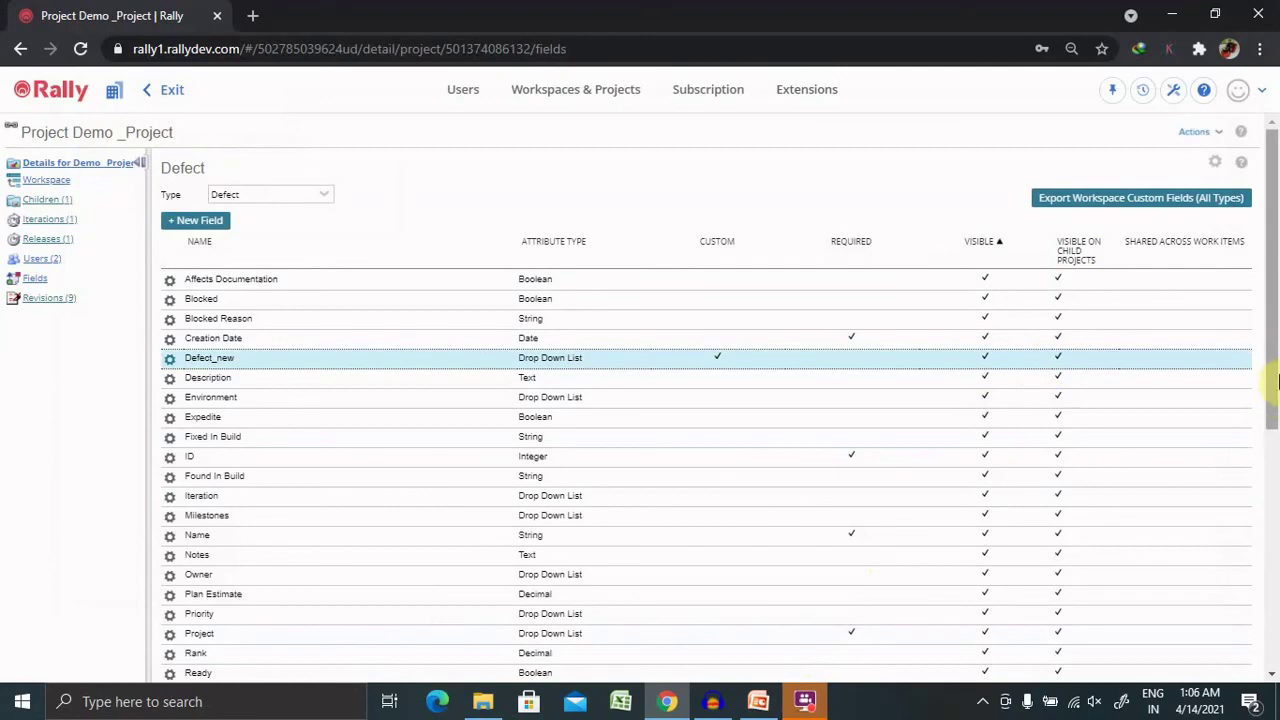
scroll(1278, 380, down, 1)
scroll(1278, 380, up, 1)
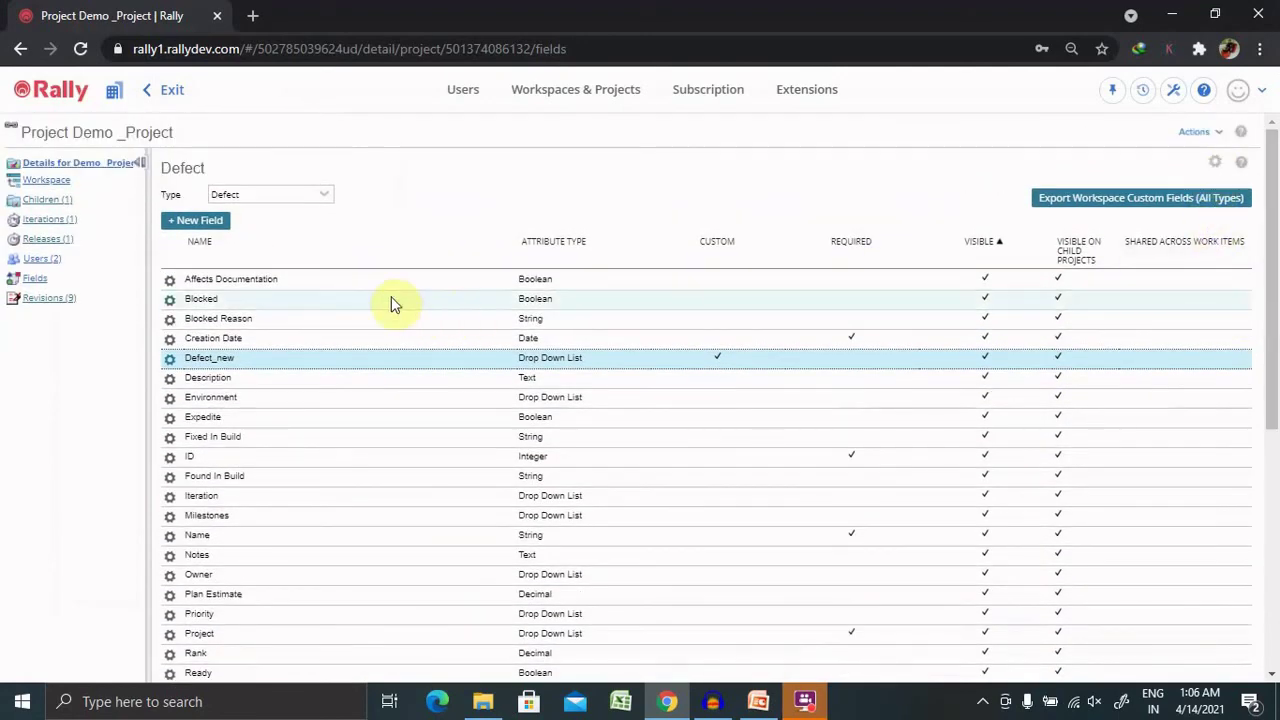
click(310, 197)
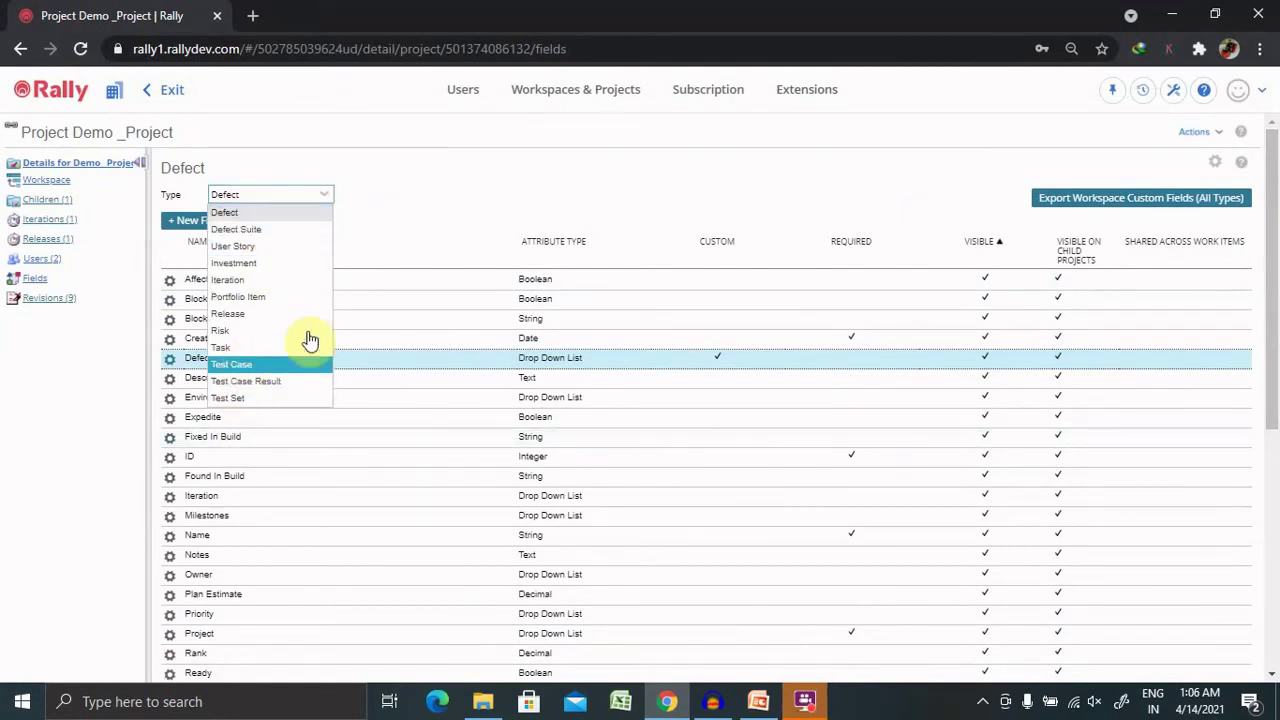
click(1213, 166)
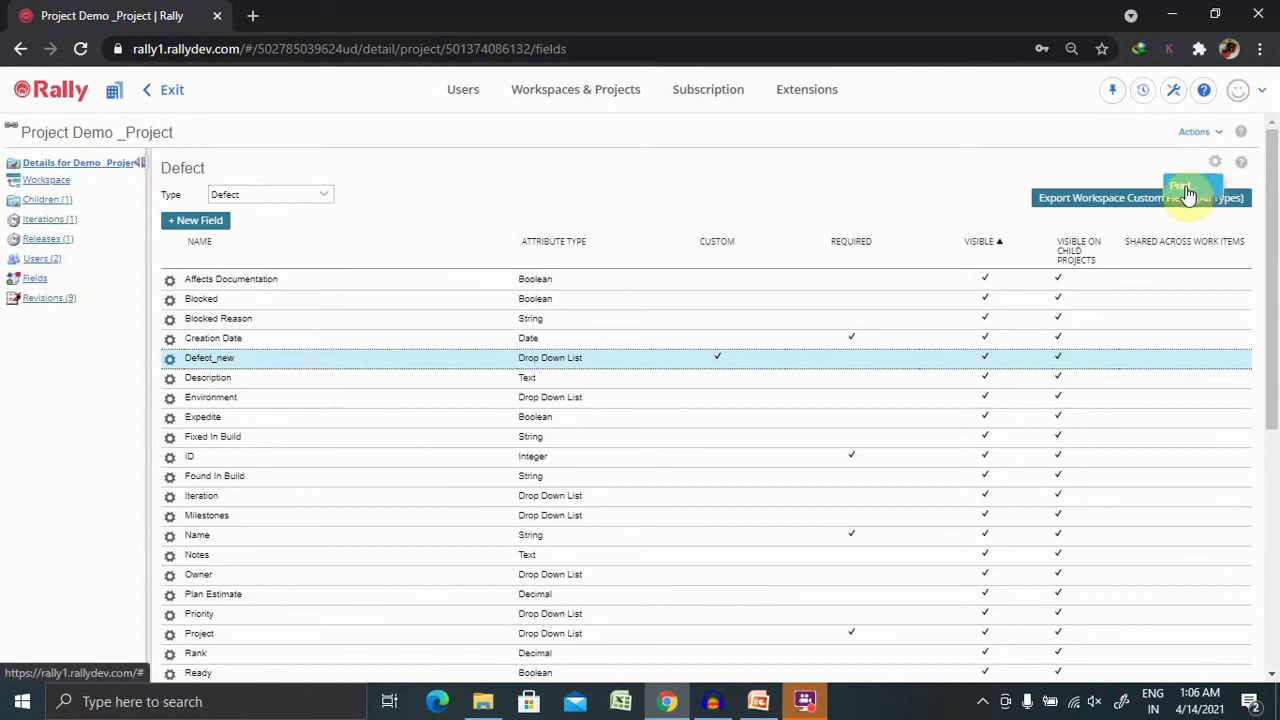
drag(1273, 300, 1275, 541)
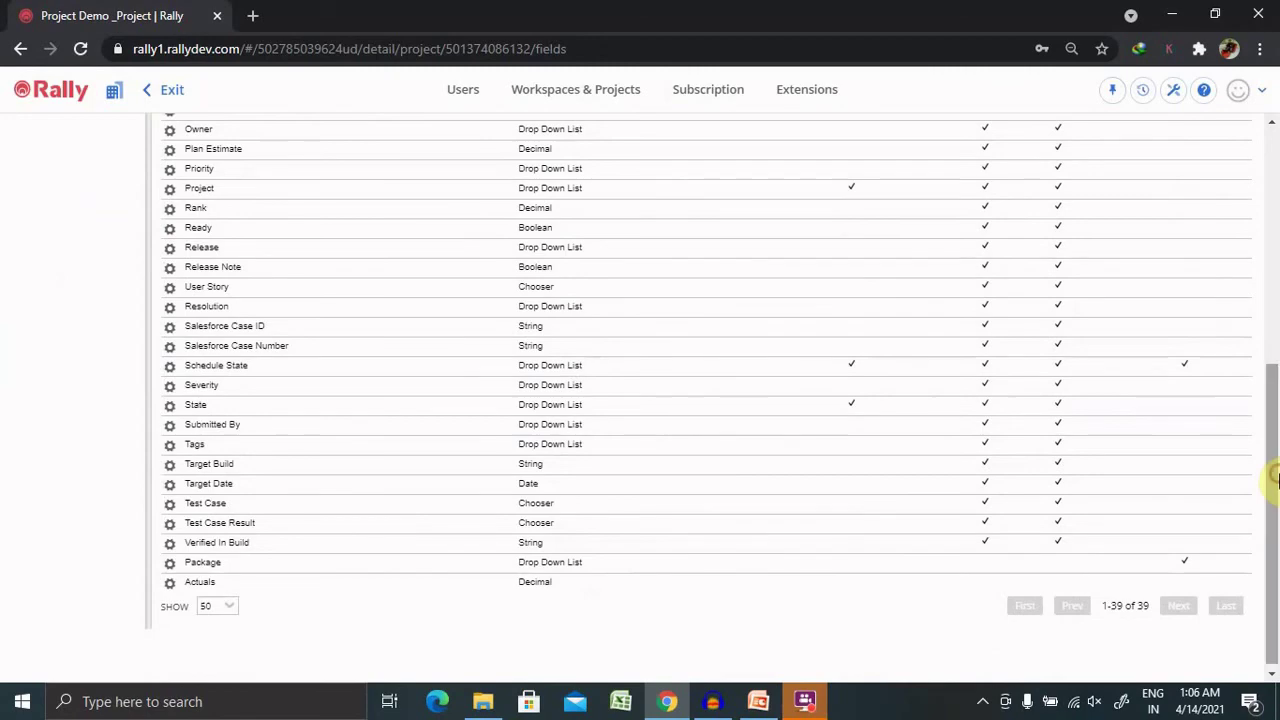
drag(1275, 541, 1275, 195)
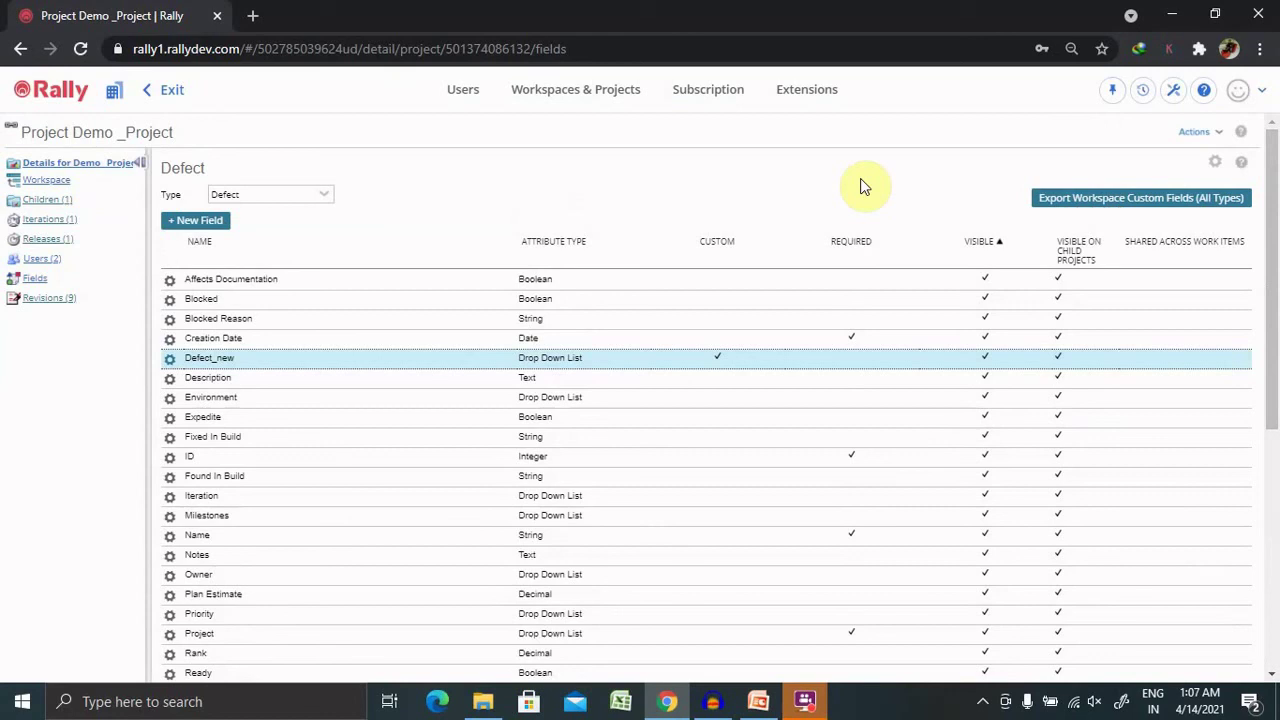
- Return to PowerPoint and show slide 3, the Thank You slide
click(748, 706)
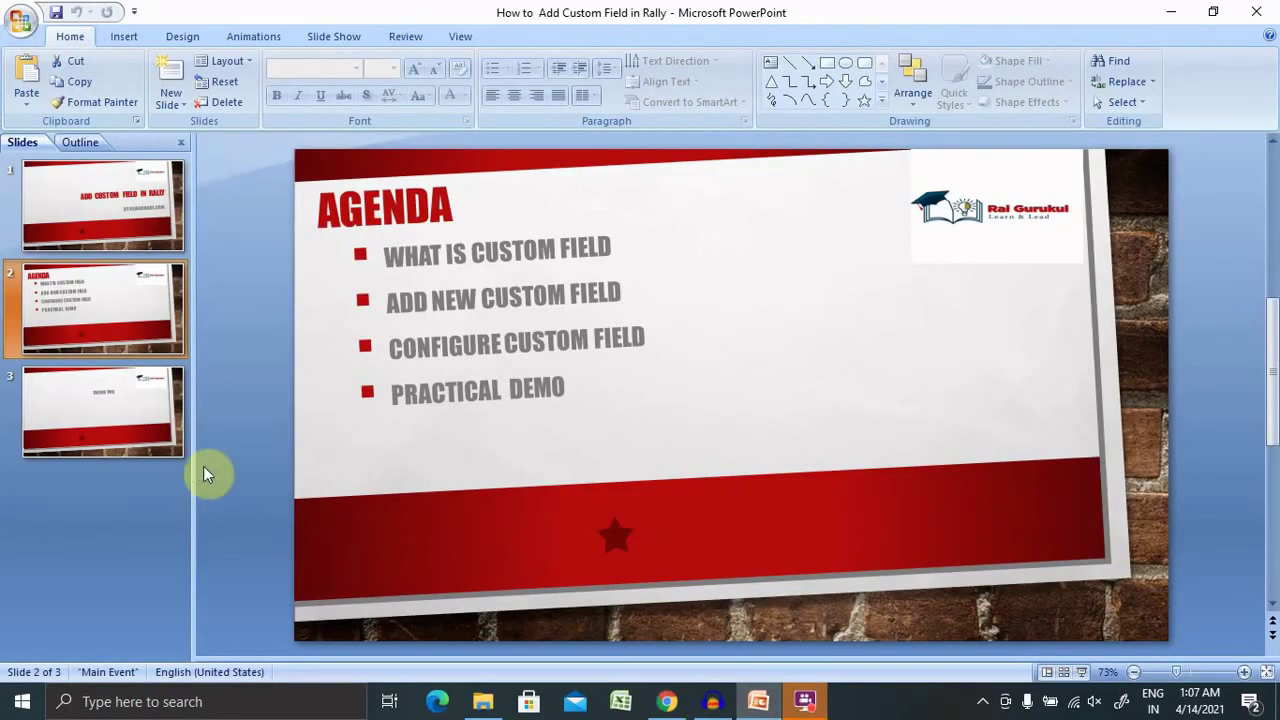
click(79, 389)
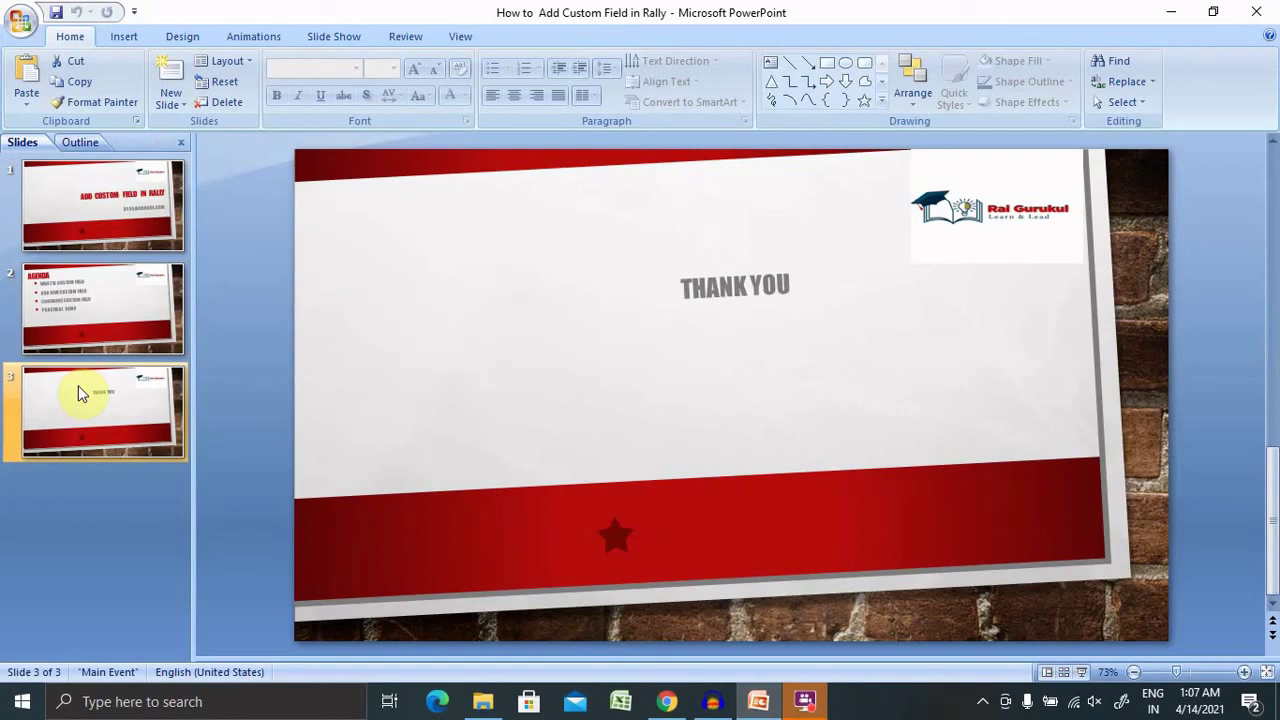